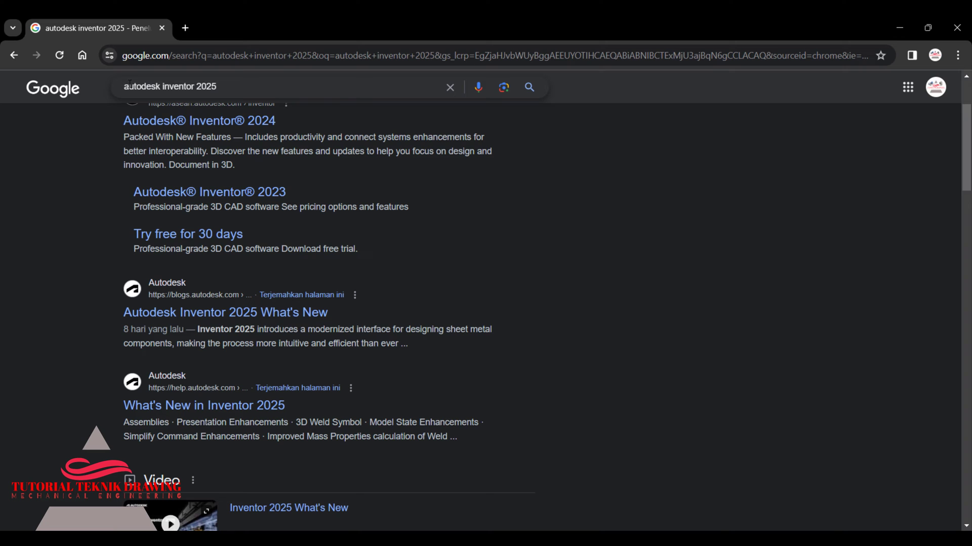
- Search Google for 'autodesk inventor 2025 download'
left_click(248, 91)
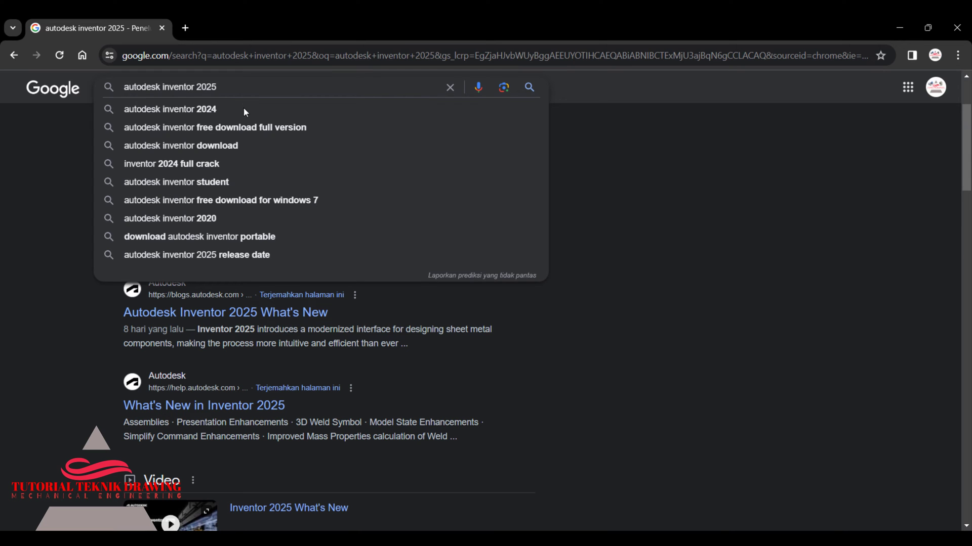
left_click(234, 146)
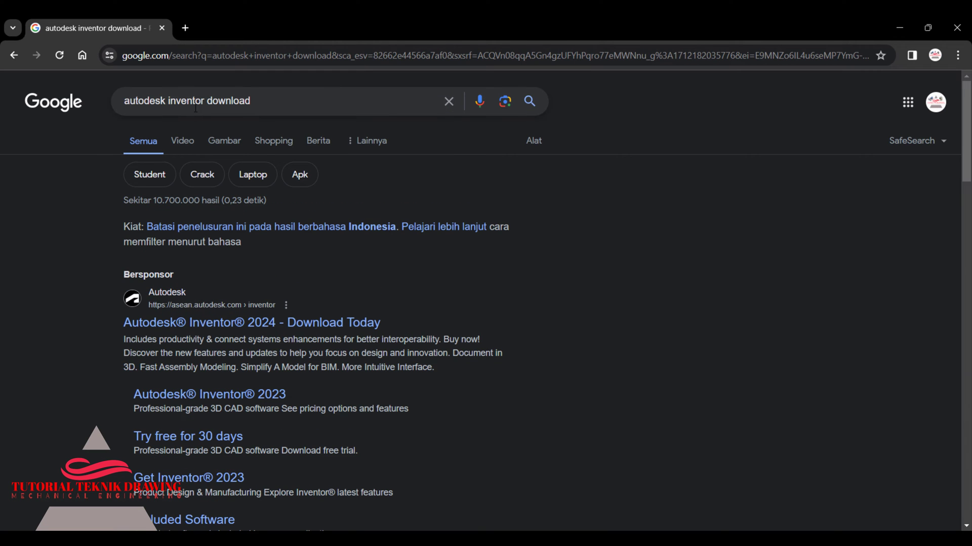
left_click(201, 112)
type("2024")
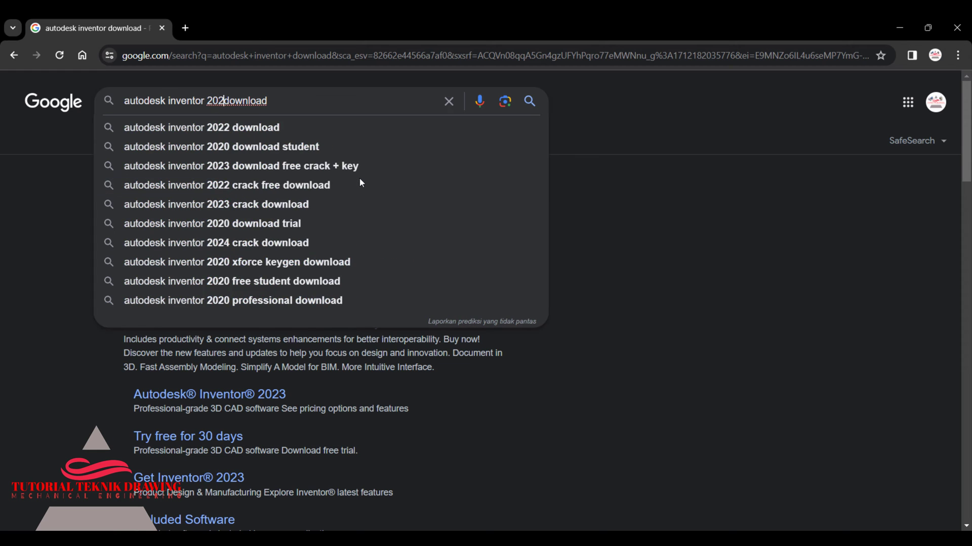
key("BackSpace")
type("5")
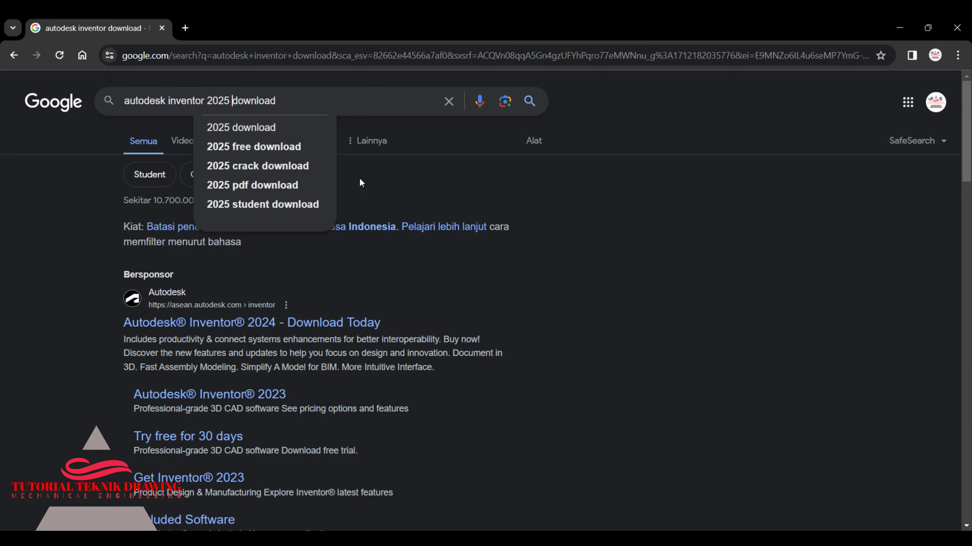
key("Return")
scroll(314, 304, "down", 1)
scroll(314, 302, "down", 2)
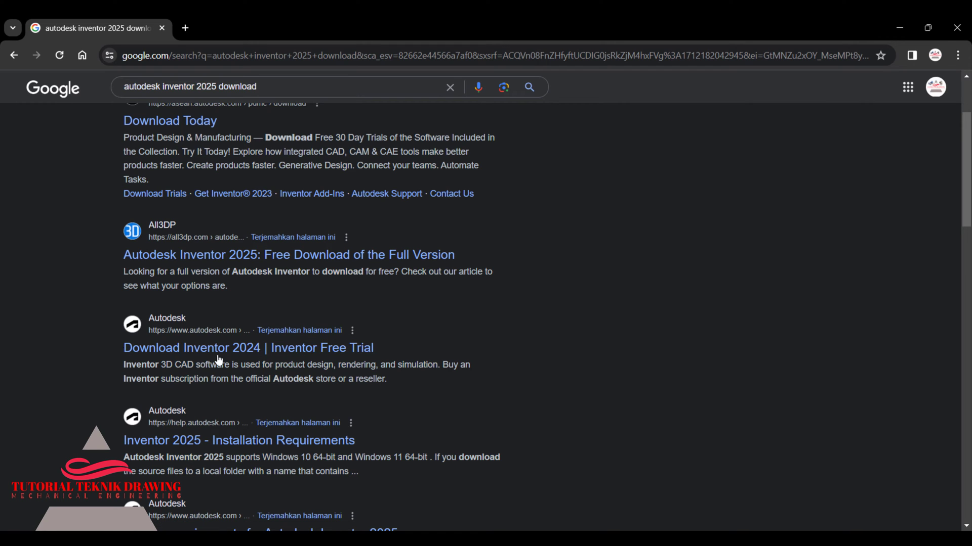
- Open the Installation Requirements result in a new tab and look it over
right_click(192, 442)
left_click(235, 303)
left_click(228, 20)
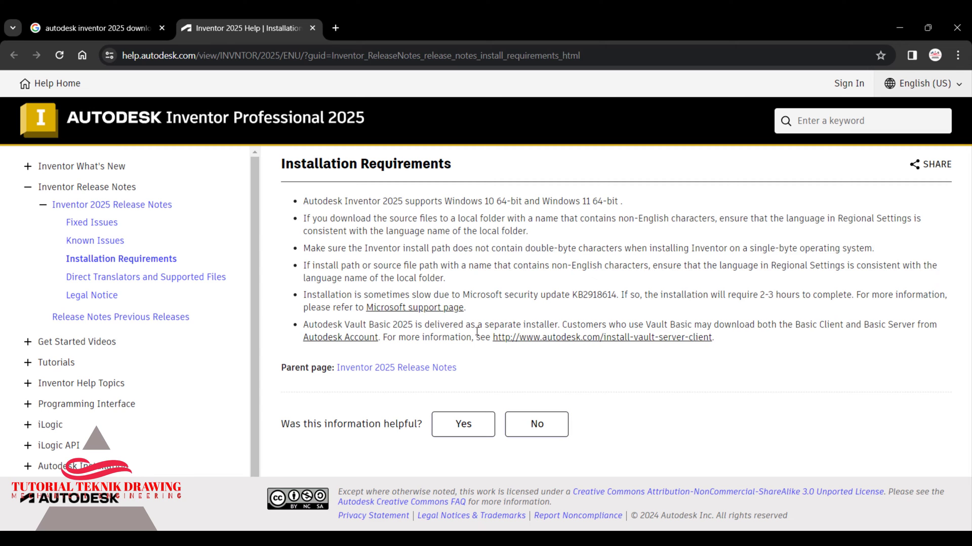
left_click(135, 15)
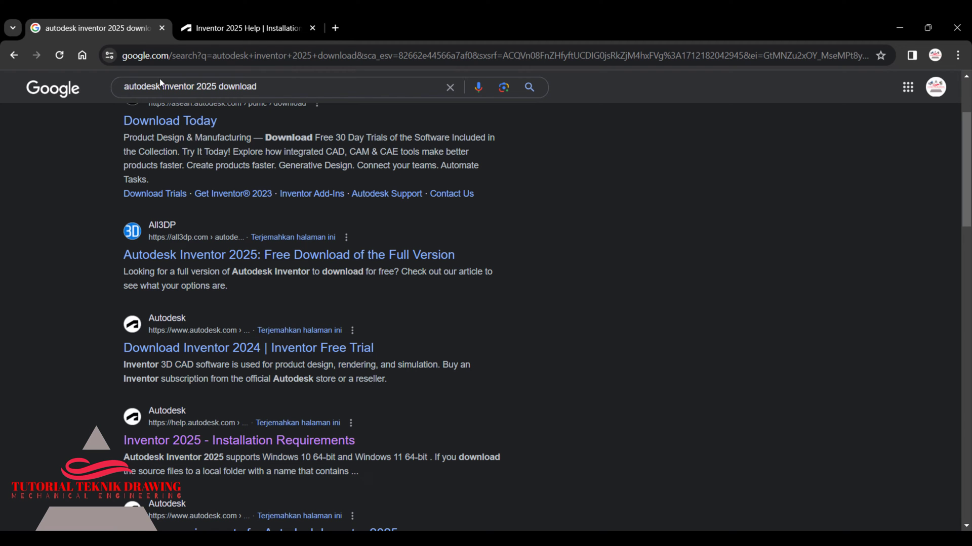
- Open the Inventor Free Trial and Download Today results in new tabs
right_click(293, 352)
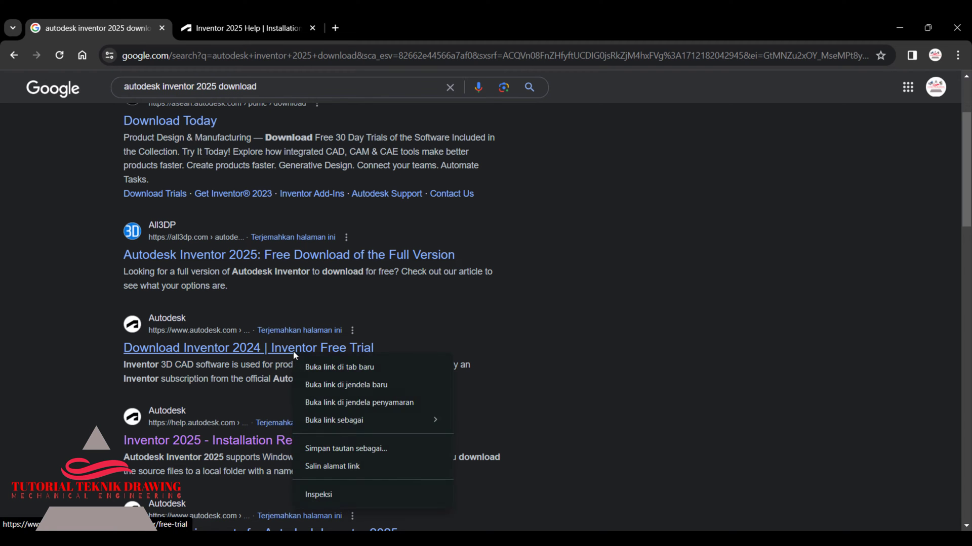
left_click(321, 367)
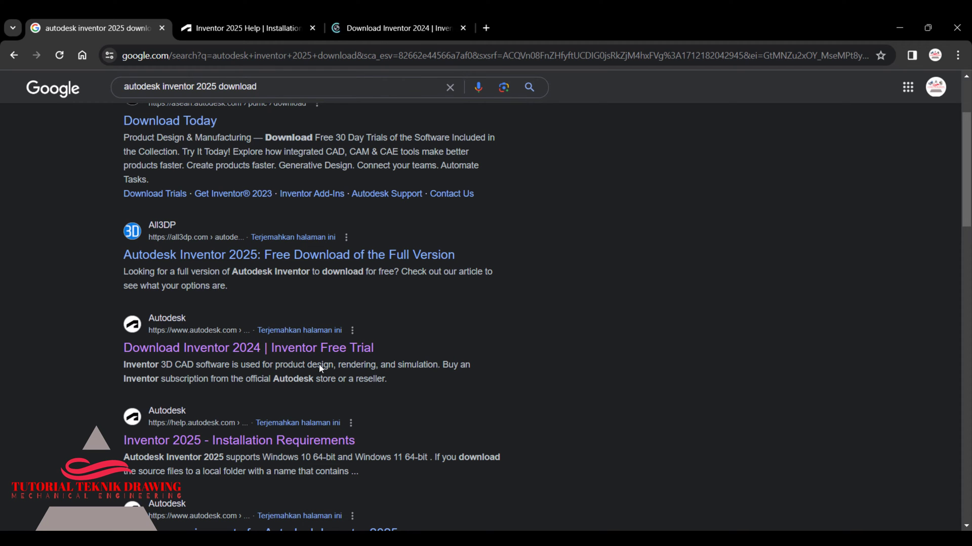
scroll(293, 321, "up", 3)
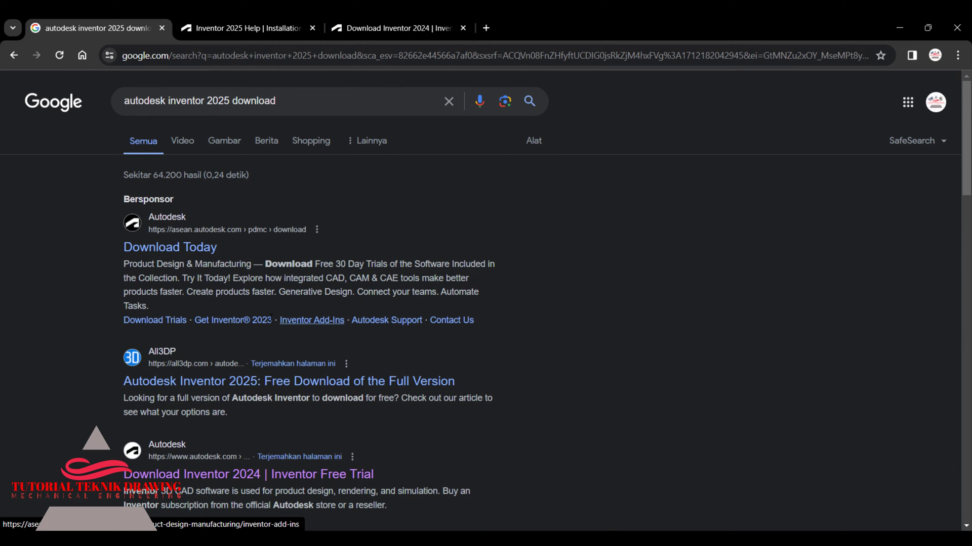
middle_click(151, 247)
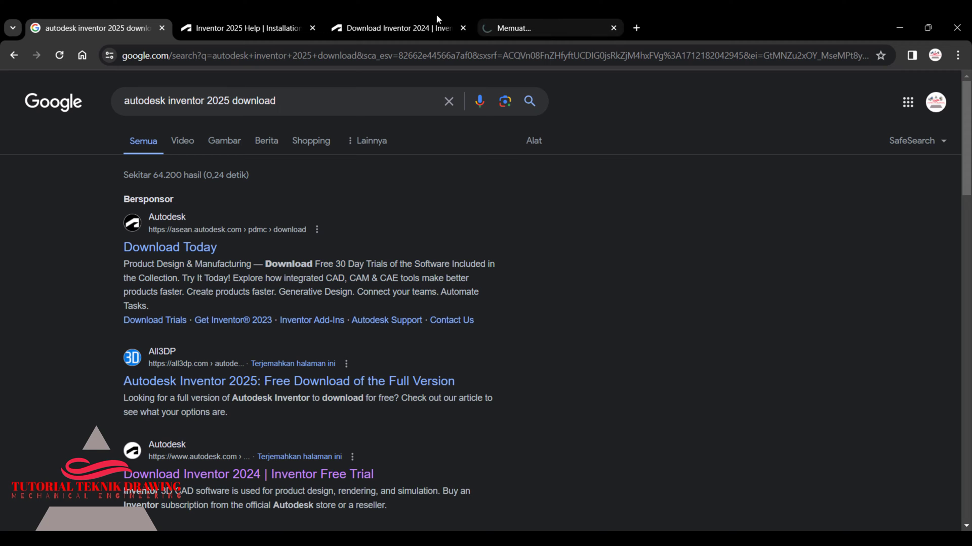
left_click(436, 20)
left_click(524, 20)
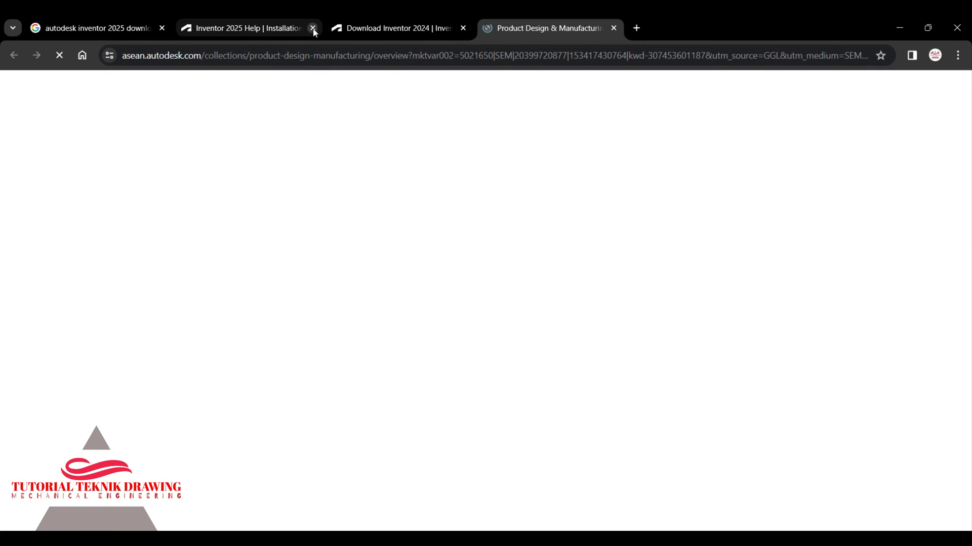
- Close the Installation Requirements and Product Design & Manufacturing tabs
left_click(312, 29)
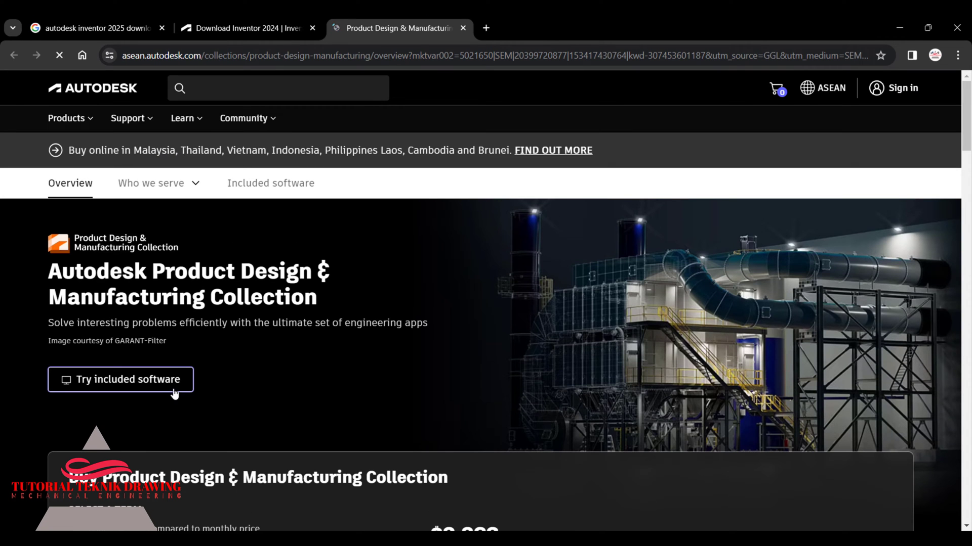
left_click(242, 15)
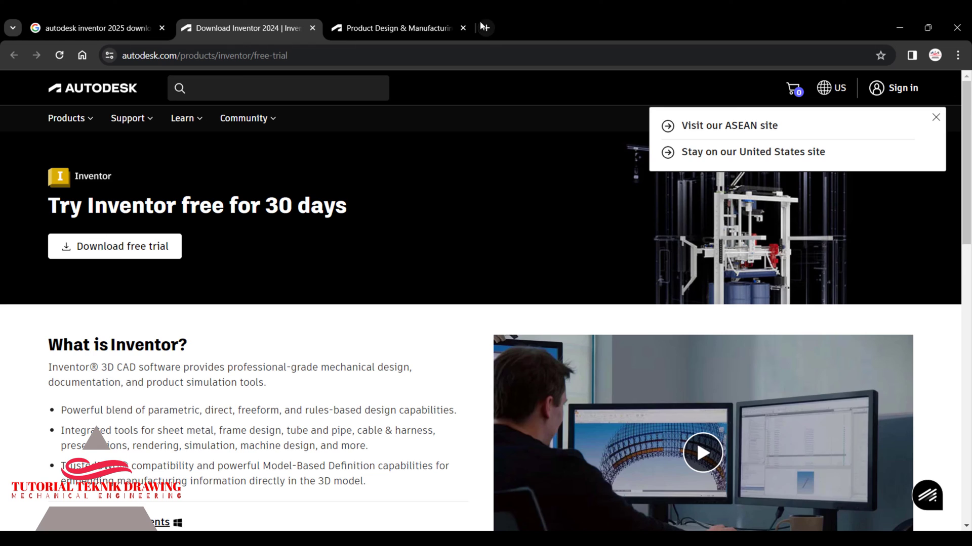
left_click(463, 28)
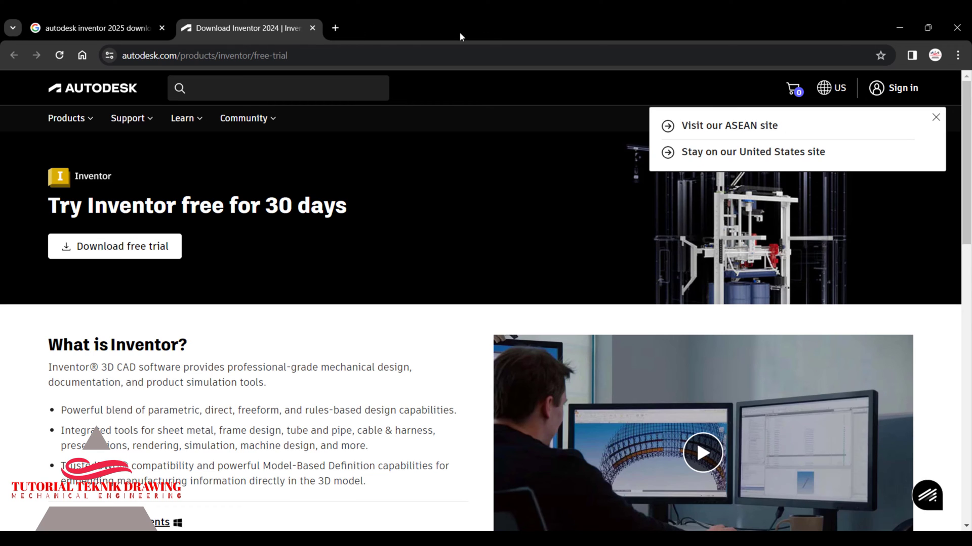
- Start the Inventor free trial, choose Education as the use, and continue to the educational page
left_click(138, 253)
left_click(138, 253)
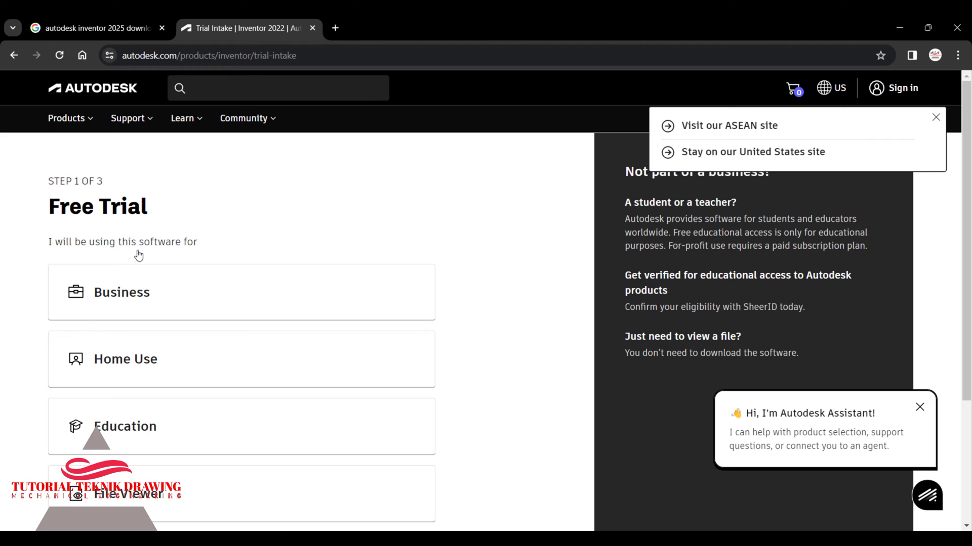
scroll(139, 306, "down", 1)
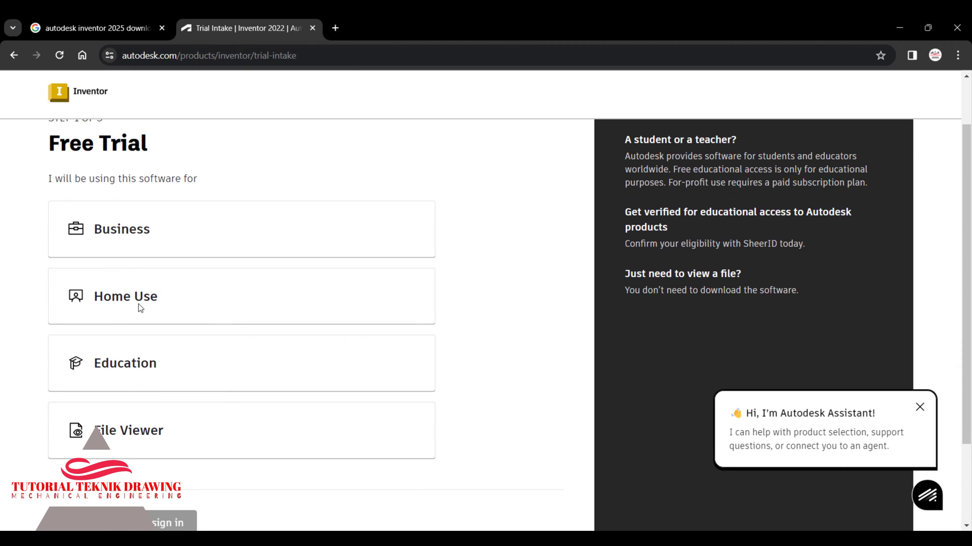
left_click(98, 371)
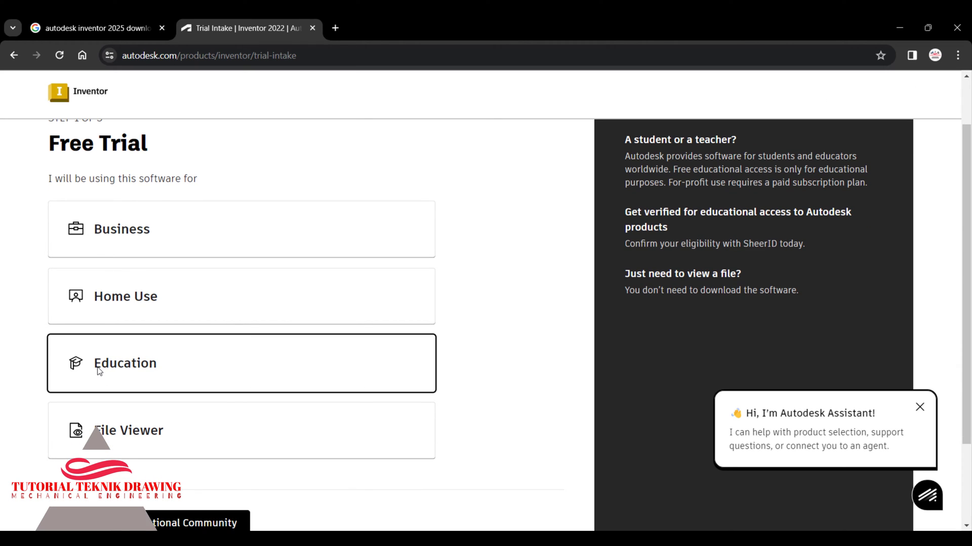
left_click(188, 524)
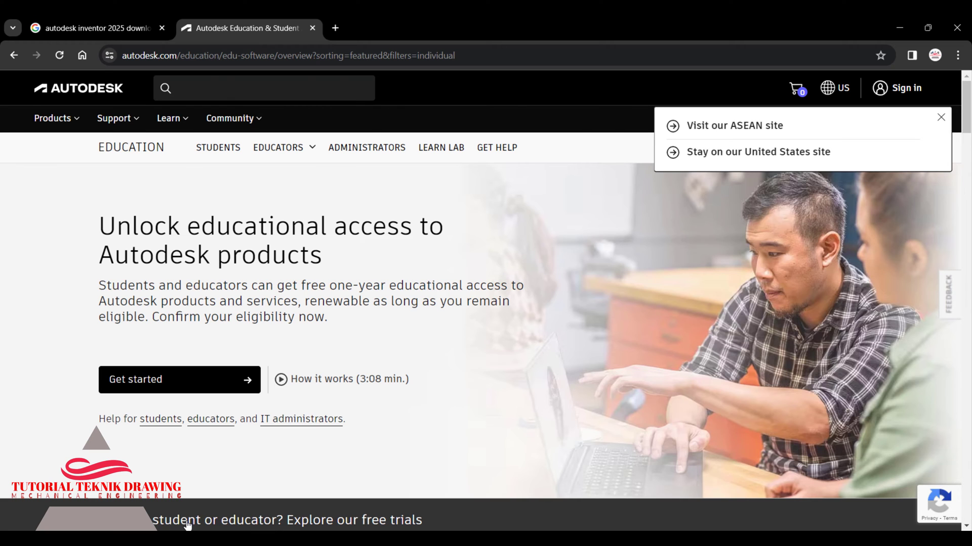
- Start educational sign-up with the saved account e-mail and agree to the privacy statement
left_click(450, 100)
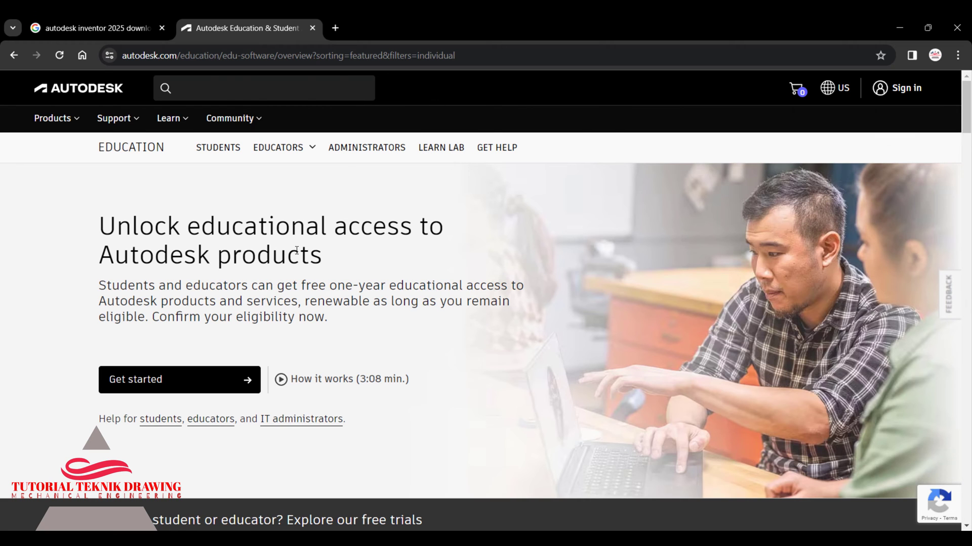
scroll(283, 268, "down", 7)
scroll(278, 278, "up", 7)
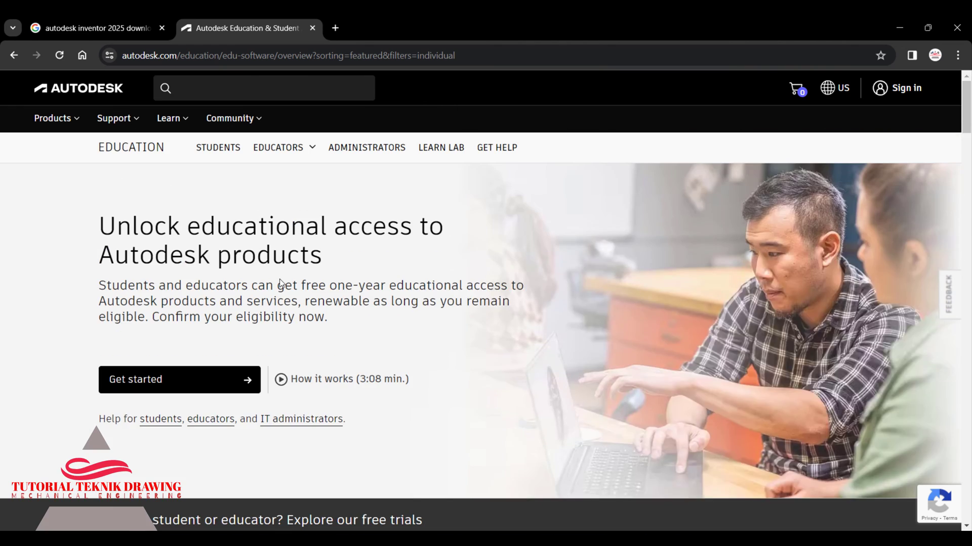
left_click(128, 389)
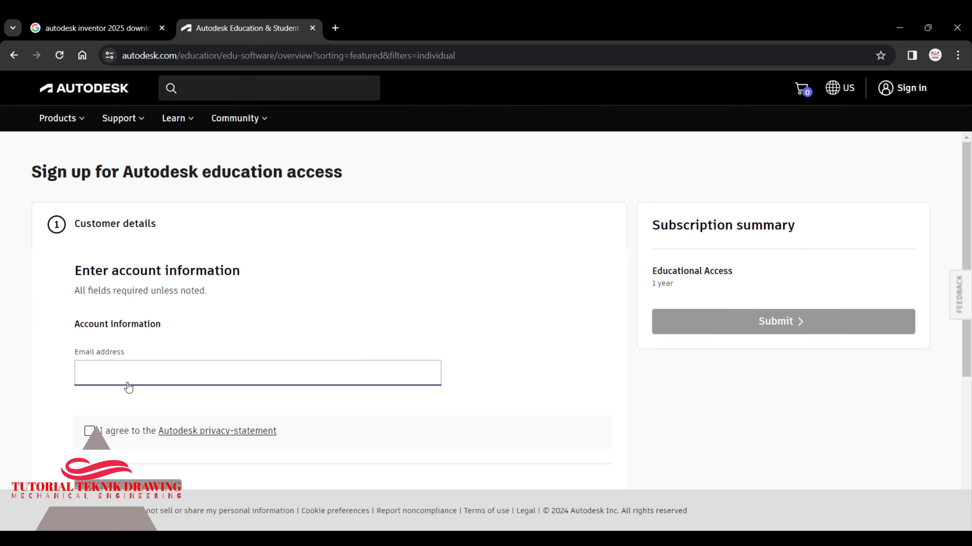
left_click(128, 388)
left_click(167, 401)
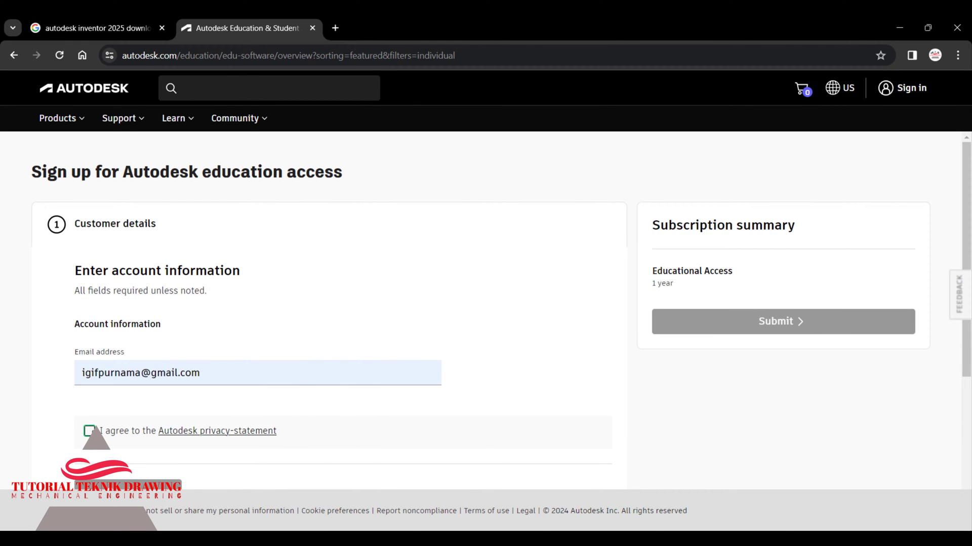
left_click(90, 431)
scroll(124, 408, "down", 4)
left_click(113, 253)
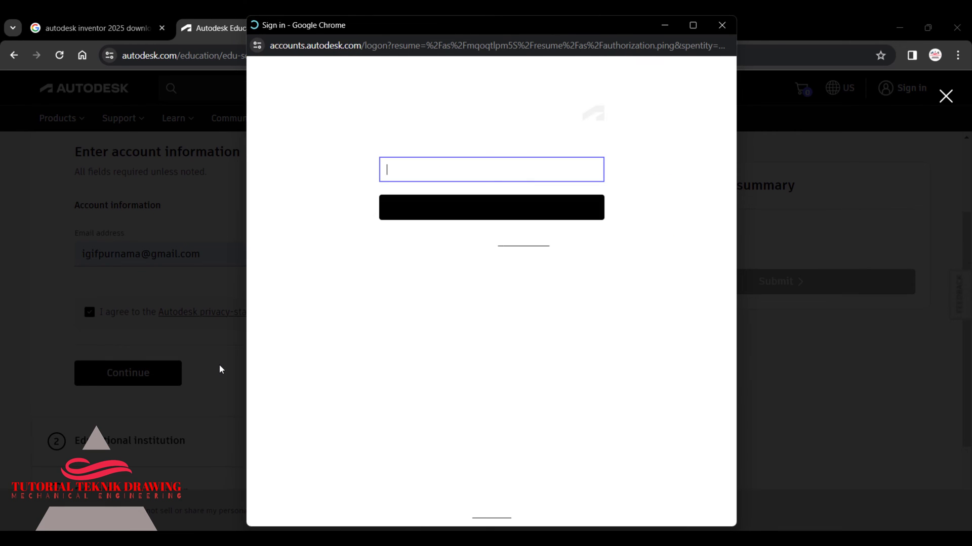
- Sign in with the saved password and enter the six-digit SMS verification code
left_click(478, 208)
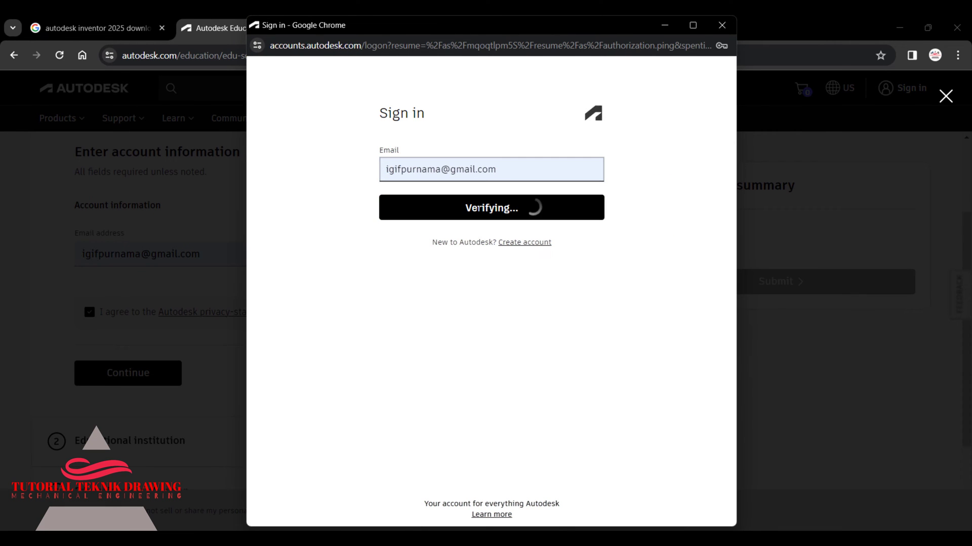
left_click(459, 256)
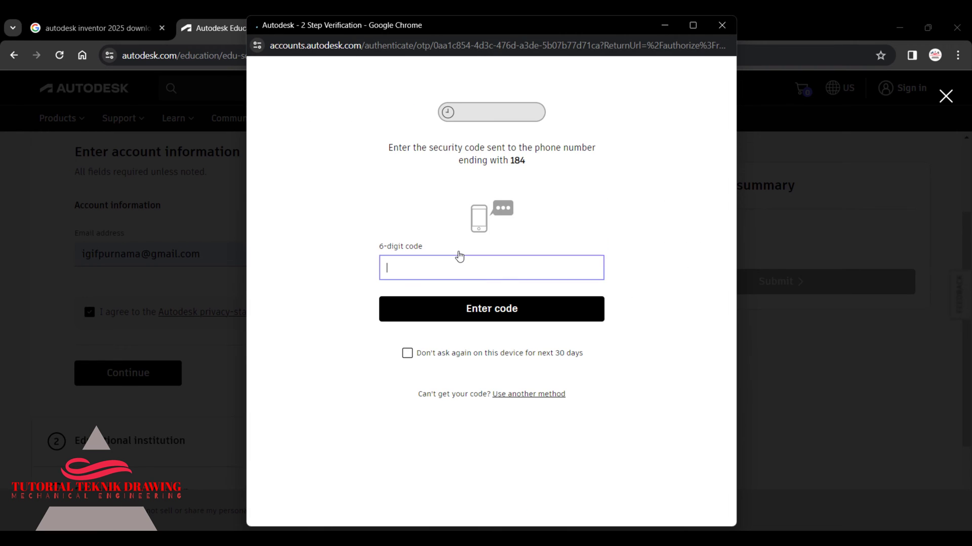
left_click(585, 232)
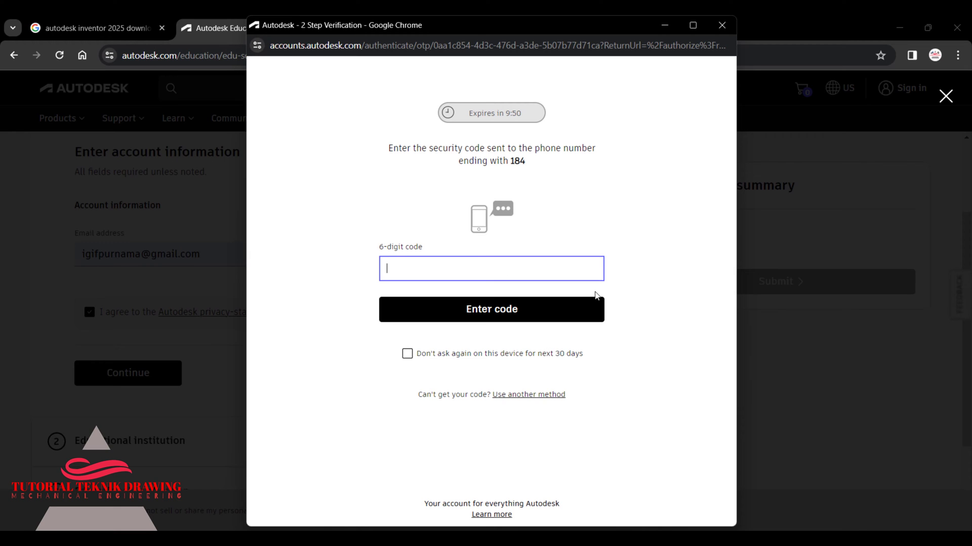
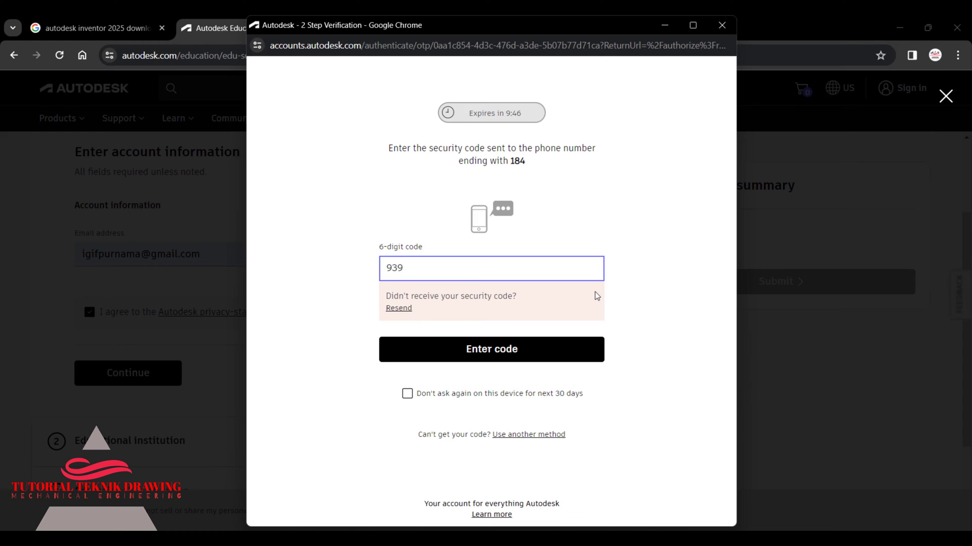
left_click(497, 356)
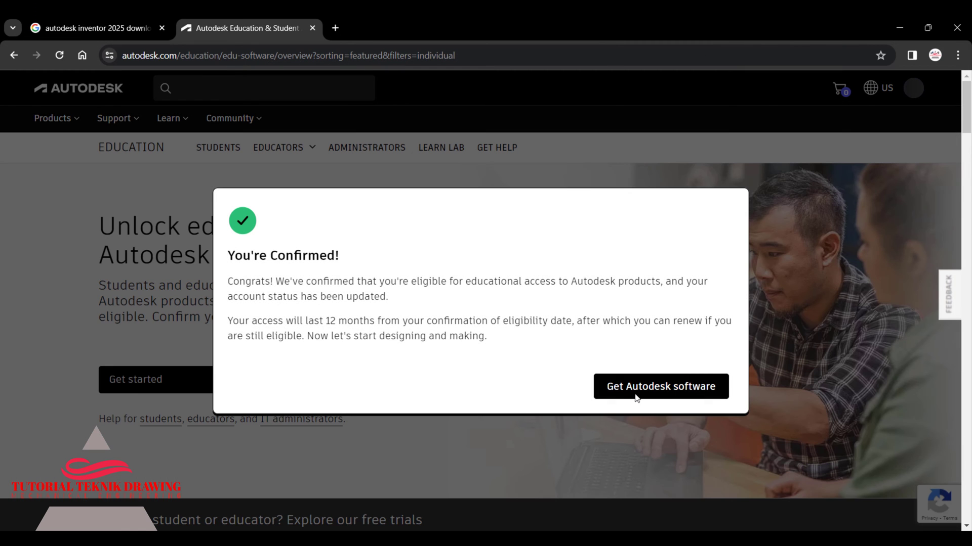
- Dismiss the confirmation, choose Get product for Inventor Professional, and decline the survey
left_click(637, 398)
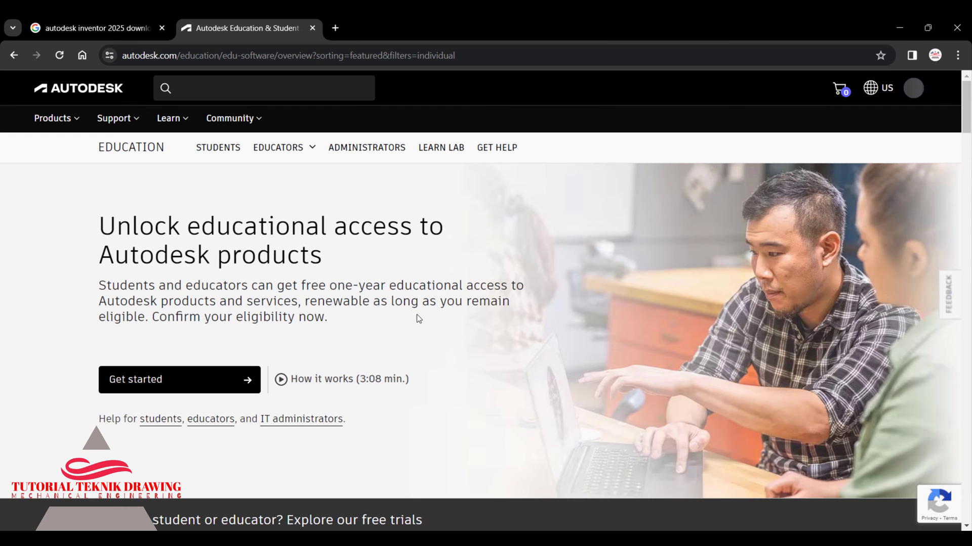
scroll(417, 316, "down", 8)
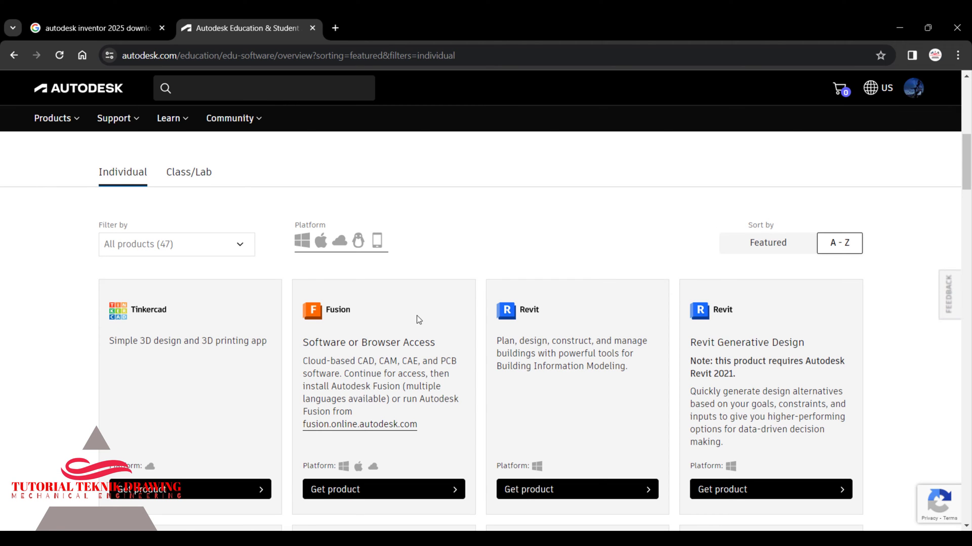
scroll(416, 314, "down", 5)
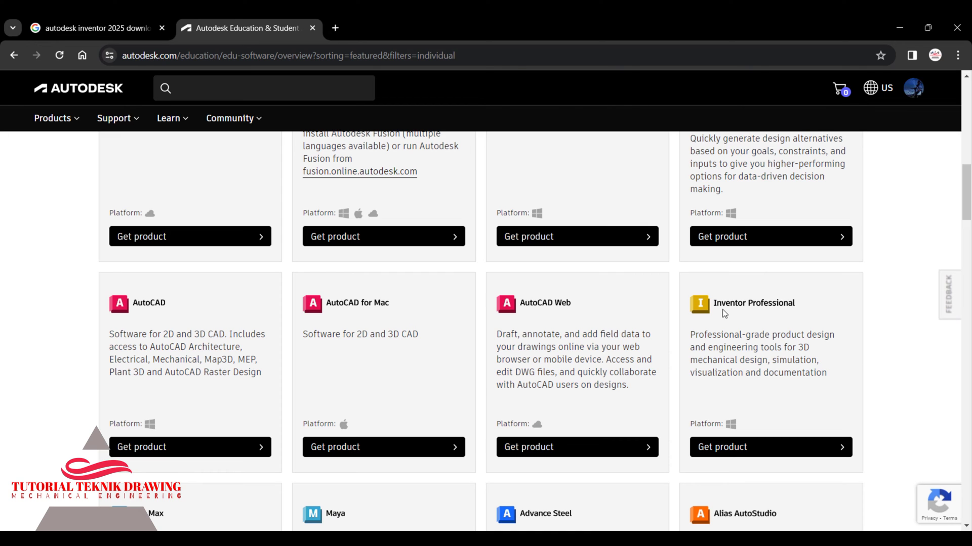
scroll(739, 350, "down", 1)
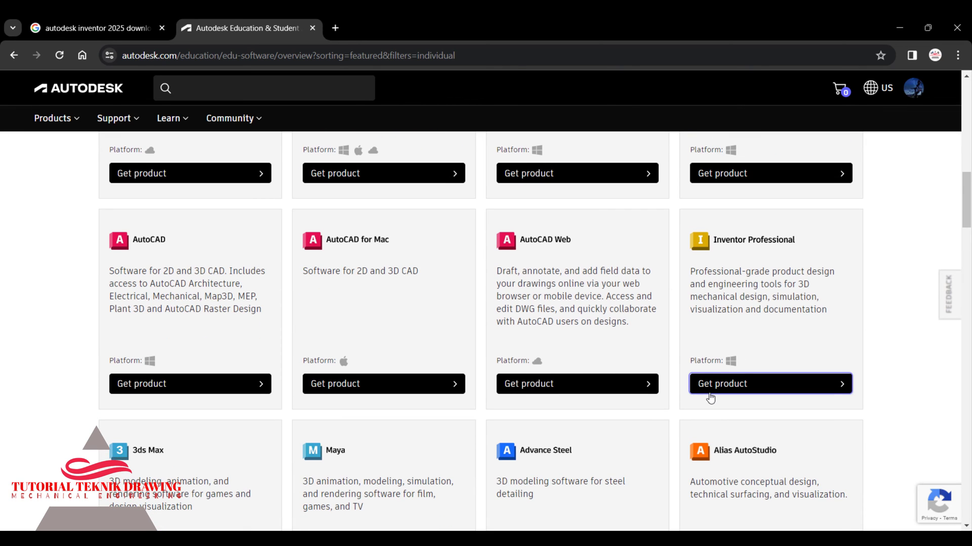
left_click(708, 391)
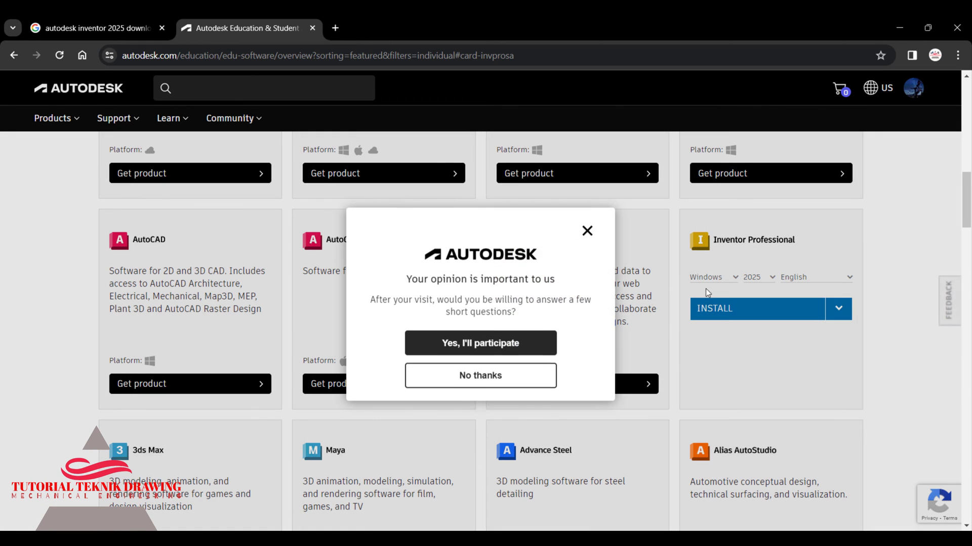
left_click(587, 227)
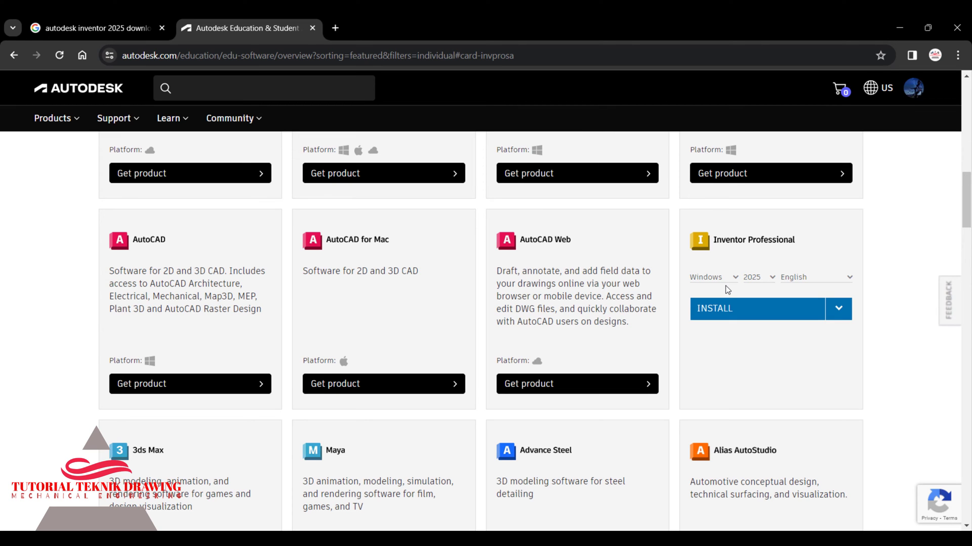
- Install Inventor Professional 2025 (Windows, English) and accept the terms
scroll(725, 285, "up", 5)
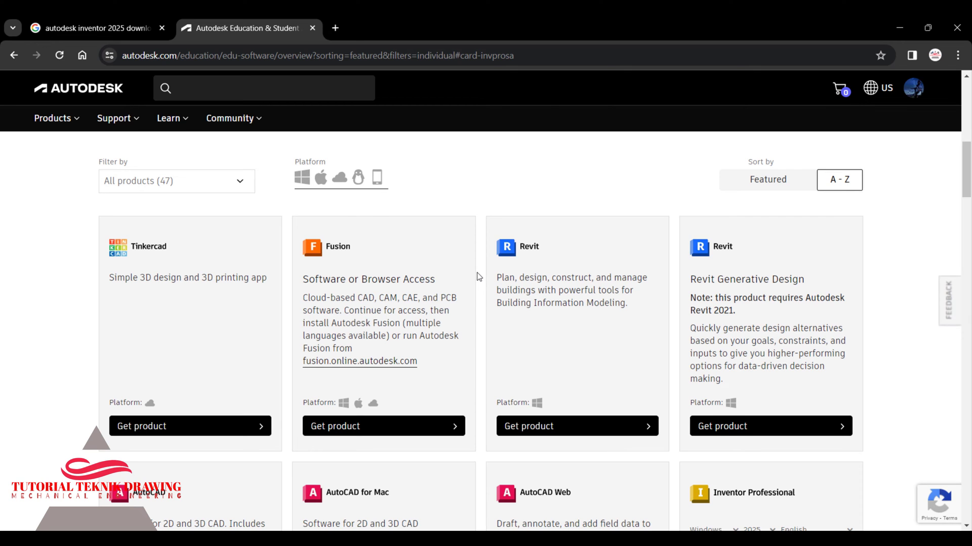
scroll(478, 277, "down", 4)
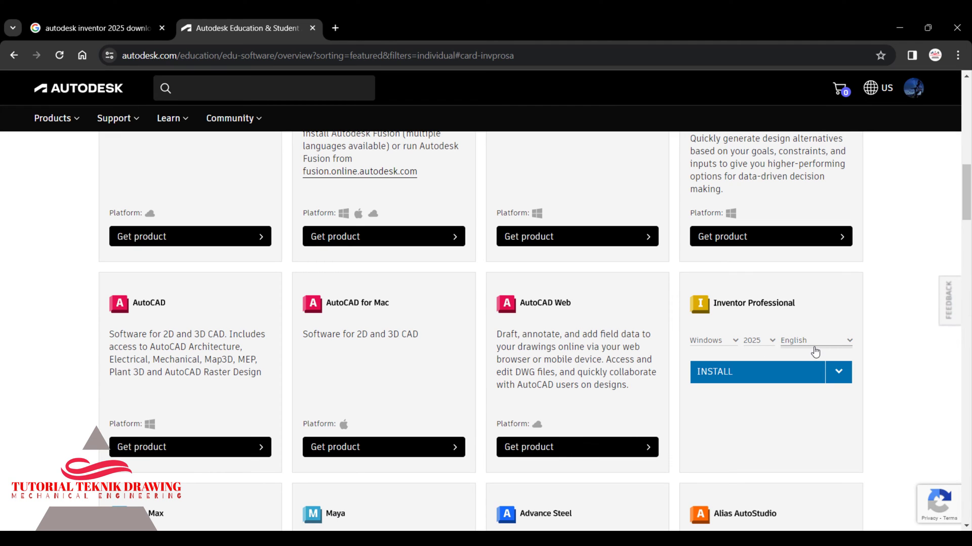
left_click(729, 377)
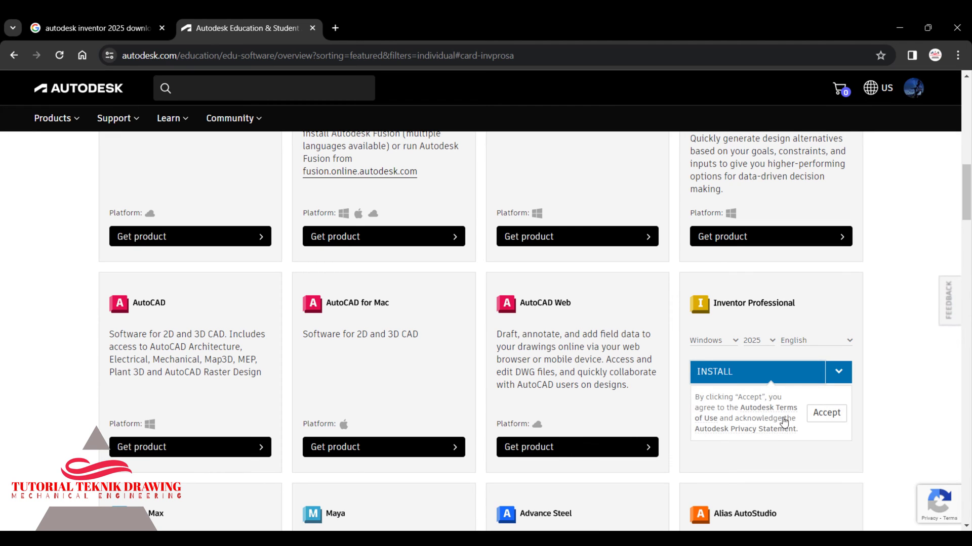
left_click(824, 414)
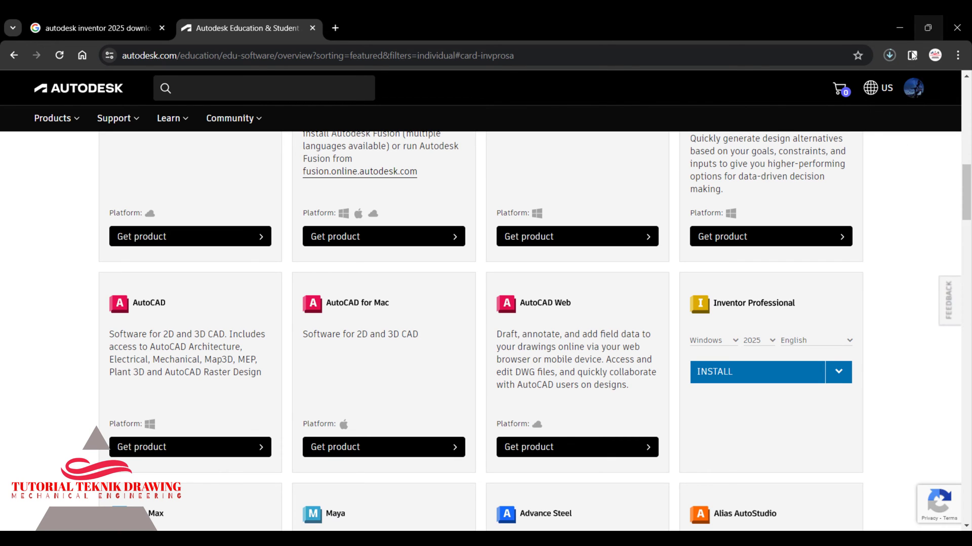
- Remove the five failed AutoCAD entries from Chrome's downloads list, leaving the Inventor installer
key("ctrl+j")
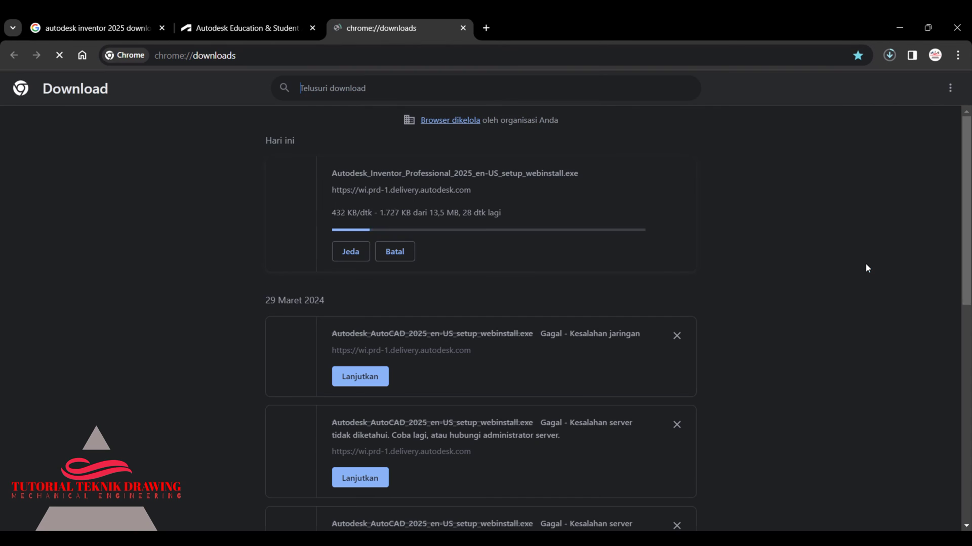
left_click(680, 345)
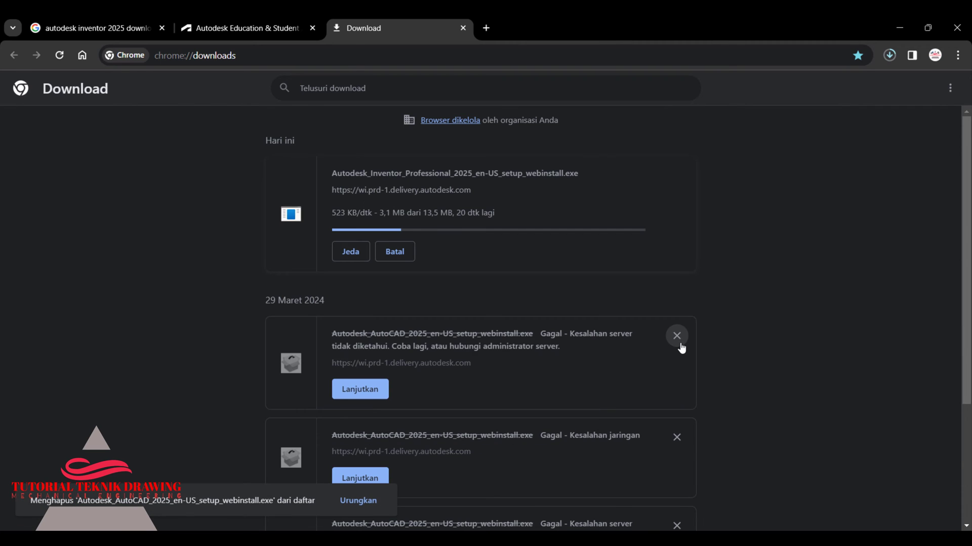
left_click(681, 345)
left_click(680, 345)
left_click(680, 345)
left_click(681, 344)
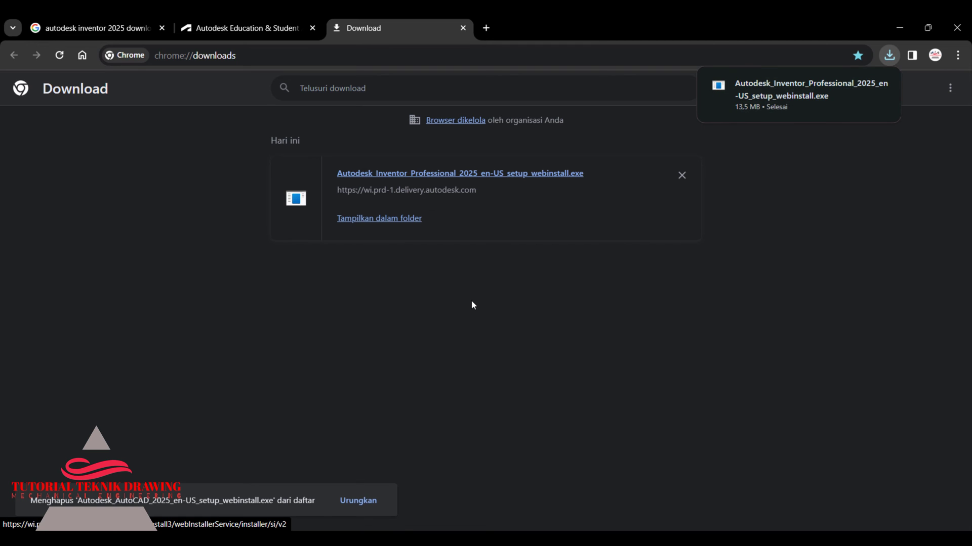
left_click(565, 519)
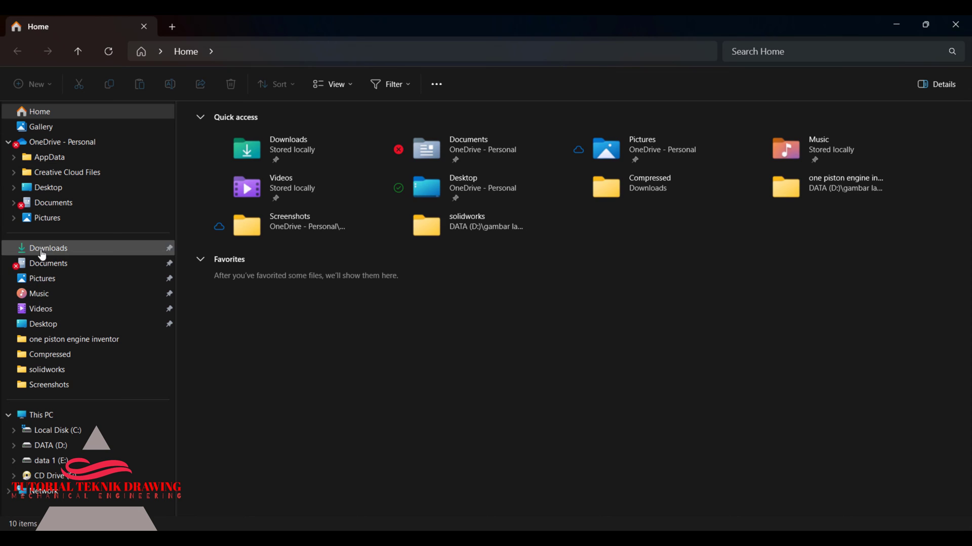
- Run the Inventor Professional 2025 web installer from Downloads as administrator, then close Explorer and Chrome
left_click(44, 250)
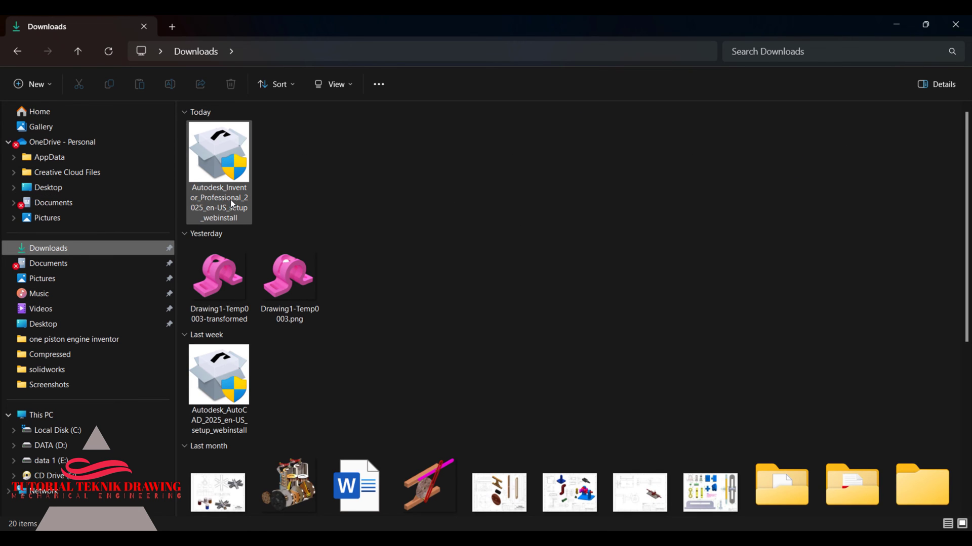
left_click(223, 170)
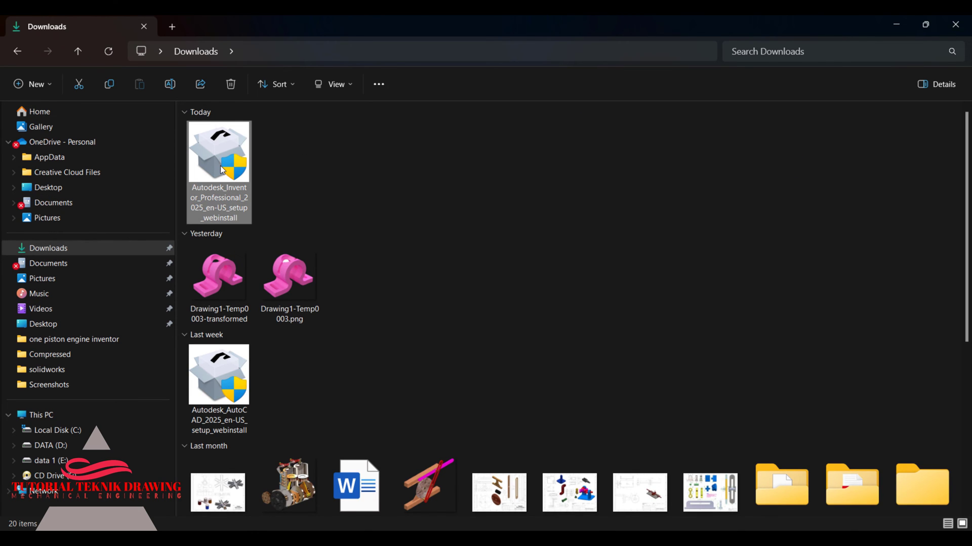
right_click(221, 167)
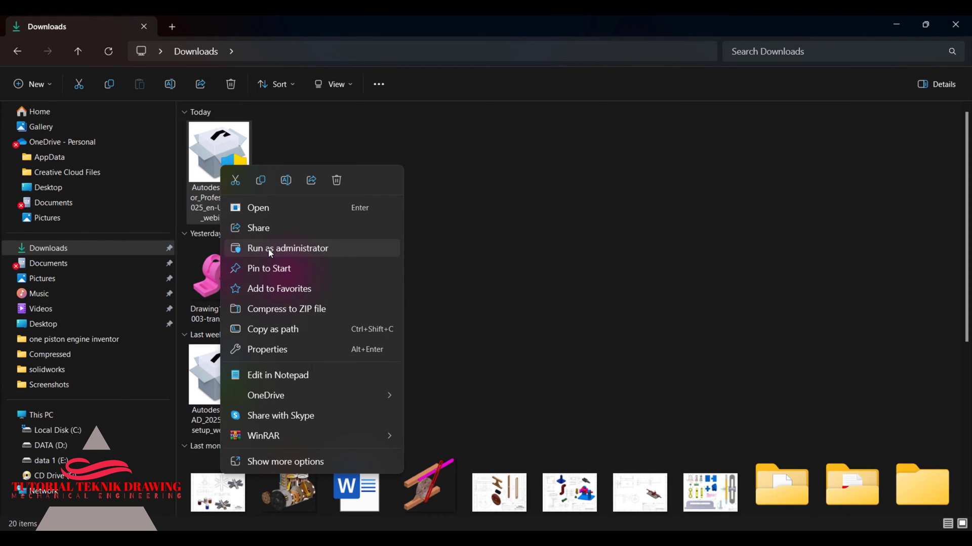
left_click(270, 250)
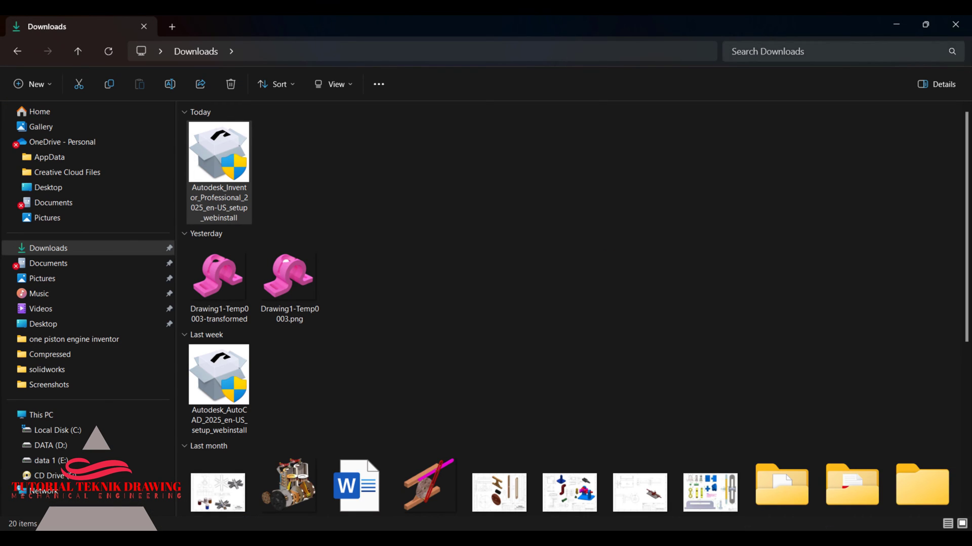
left_click(965, 21)
left_click(968, 19)
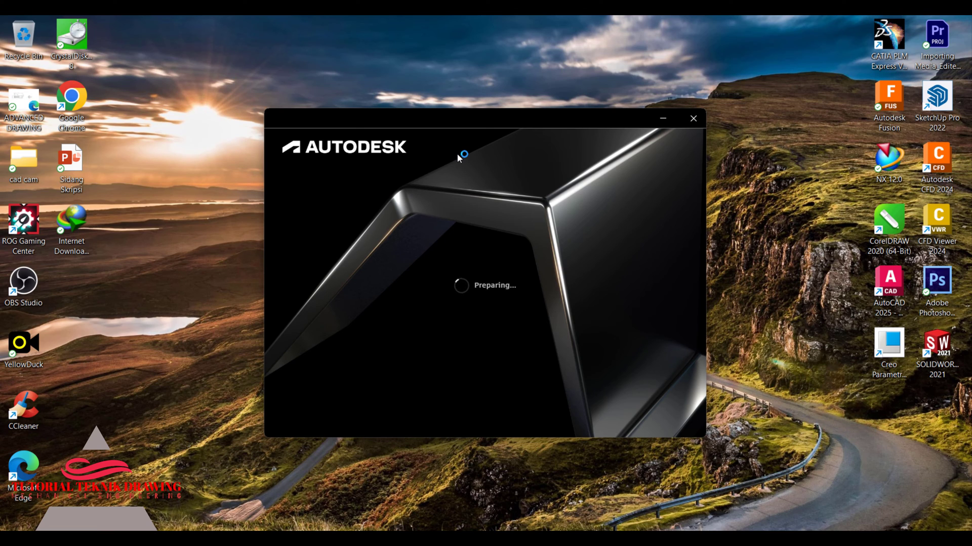
- Accept the default Product (C:\Program Files\Autodesk) and Content (C:\ProgramData\Autodesk) locations
left_click(746, 538)
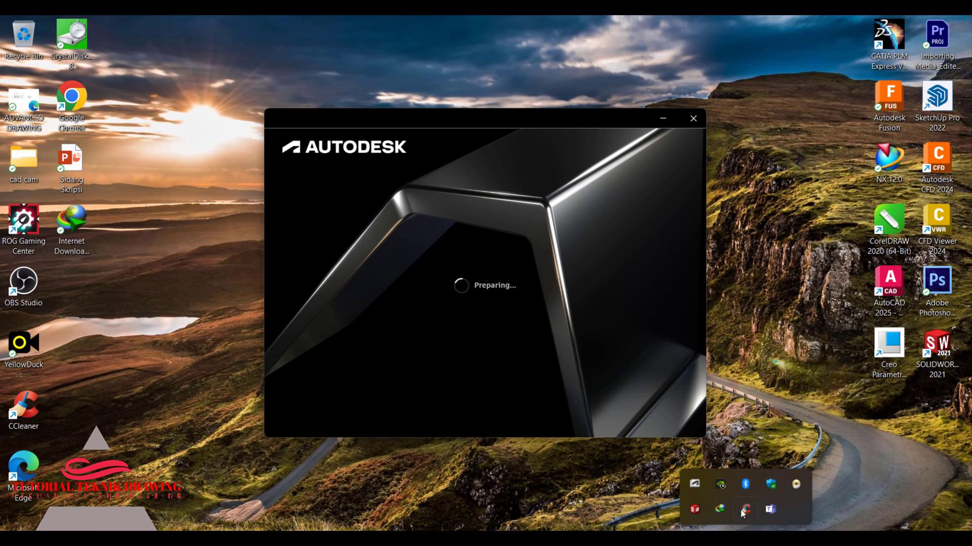
left_click(750, 374)
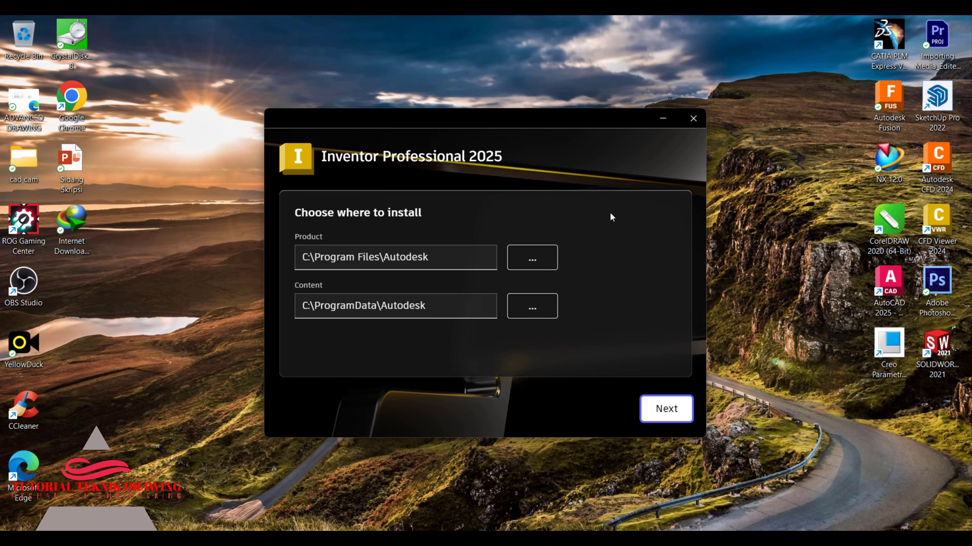
left_click_drag(408, 124, 396, 115)
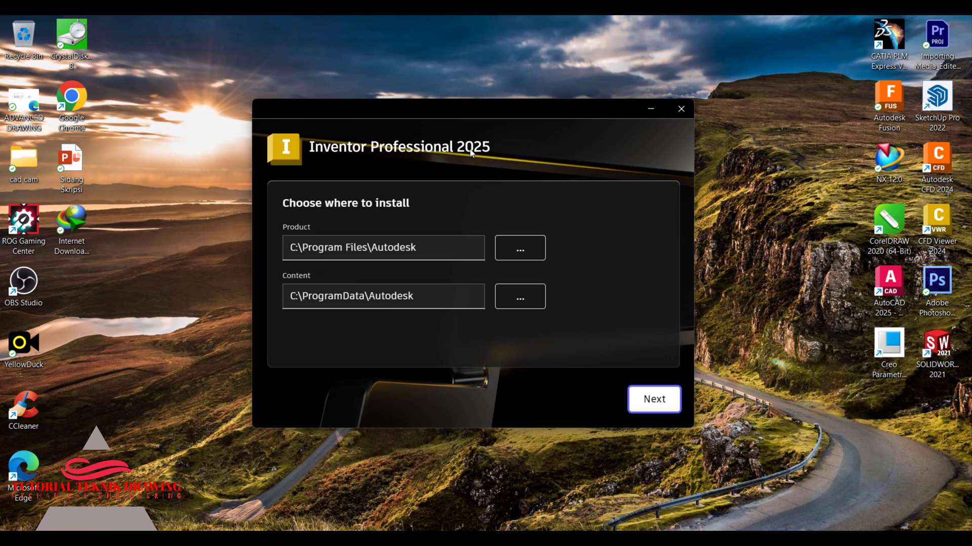
left_click(656, 403)
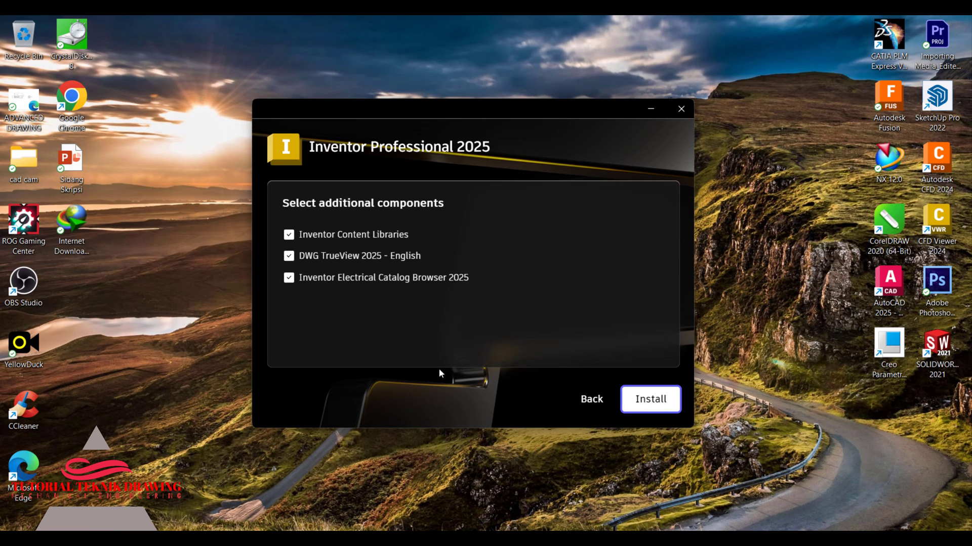
- Install Inventor Professional 2025 with Content Libraries, DWG TrueView 2025 and Electrical Catalog Browser
left_click(642, 406)
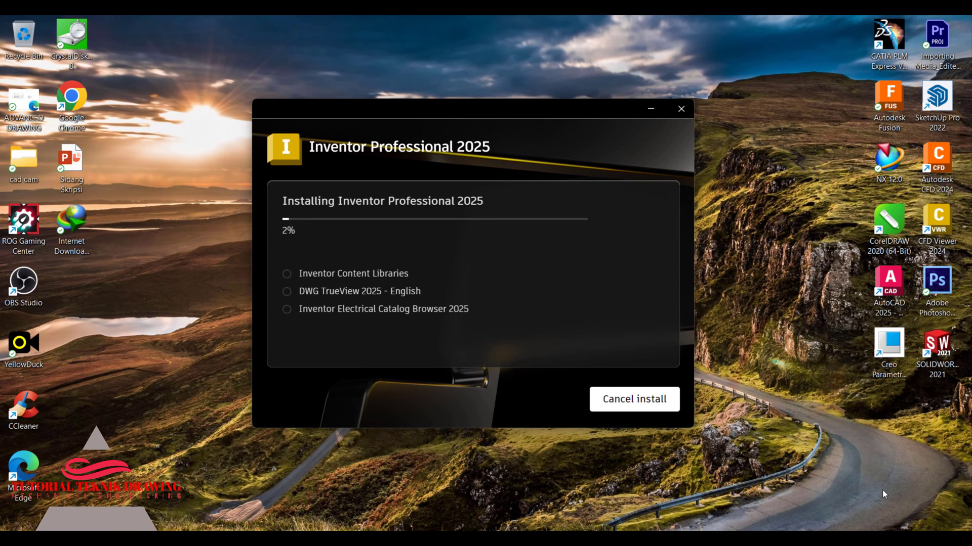
mouse_move(880, 507)
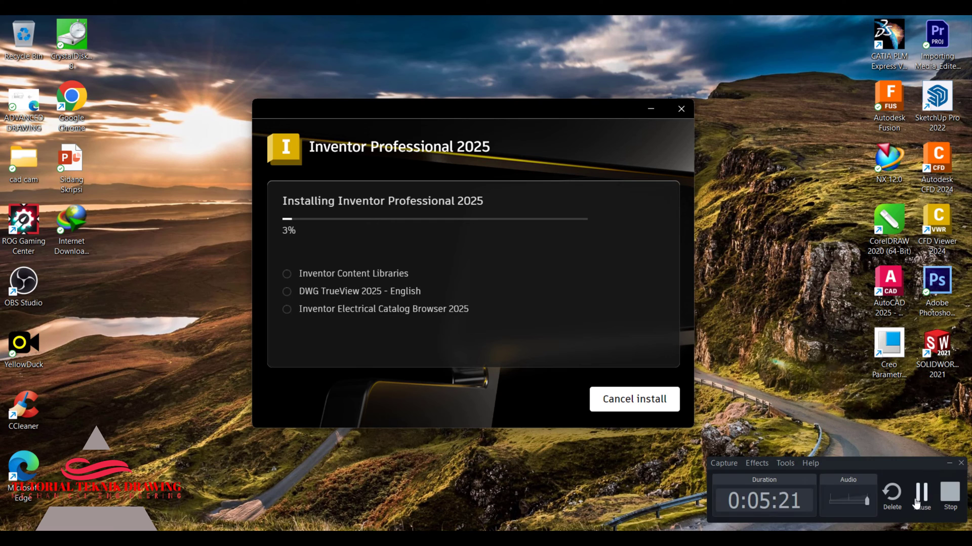
left_click(910, 504)
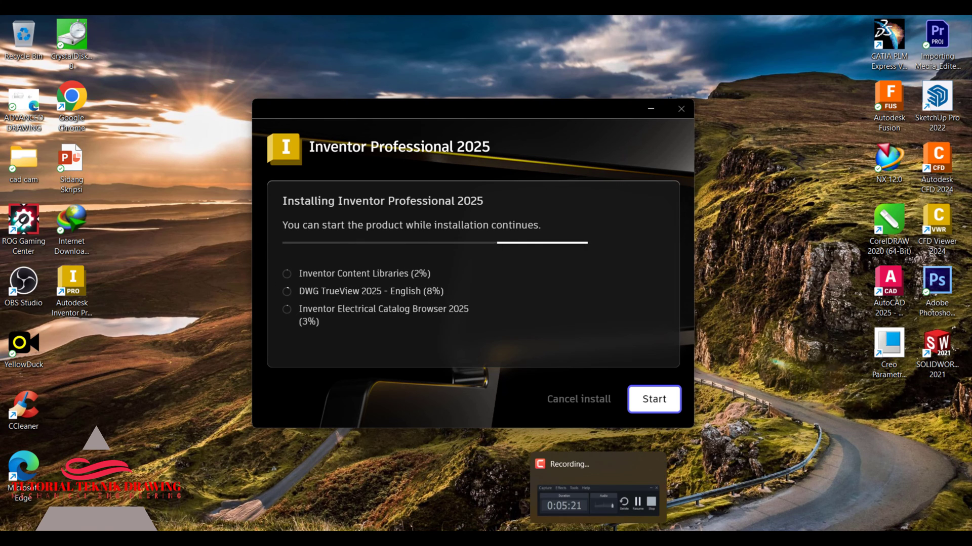
mouse_move(582, 494)
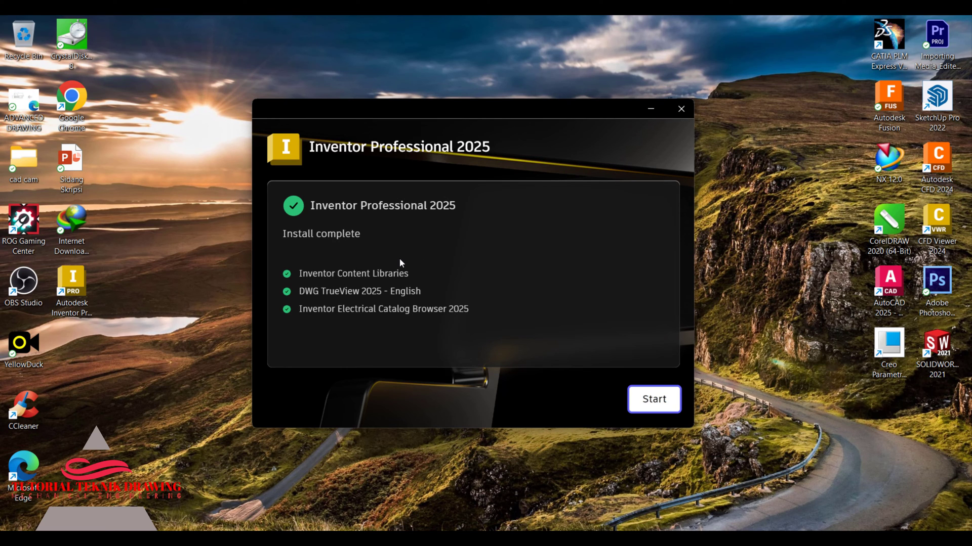
- Start Inventor Professional 2025 from the completed installer and let it load for the first time
left_click(653, 401)
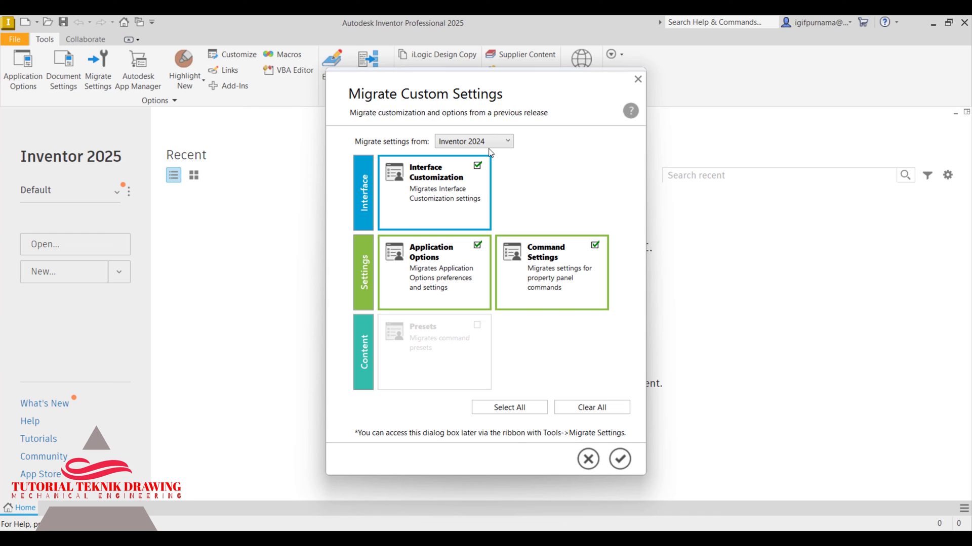
- Migrate the Inventor 2024 interface, application and command settings, then dismiss the success message
left_click(620, 460)
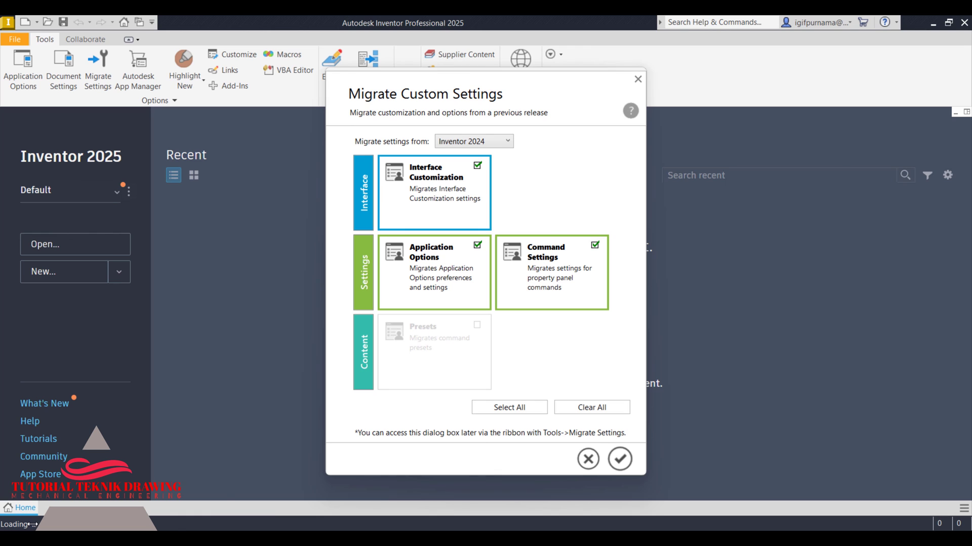
key("Return")
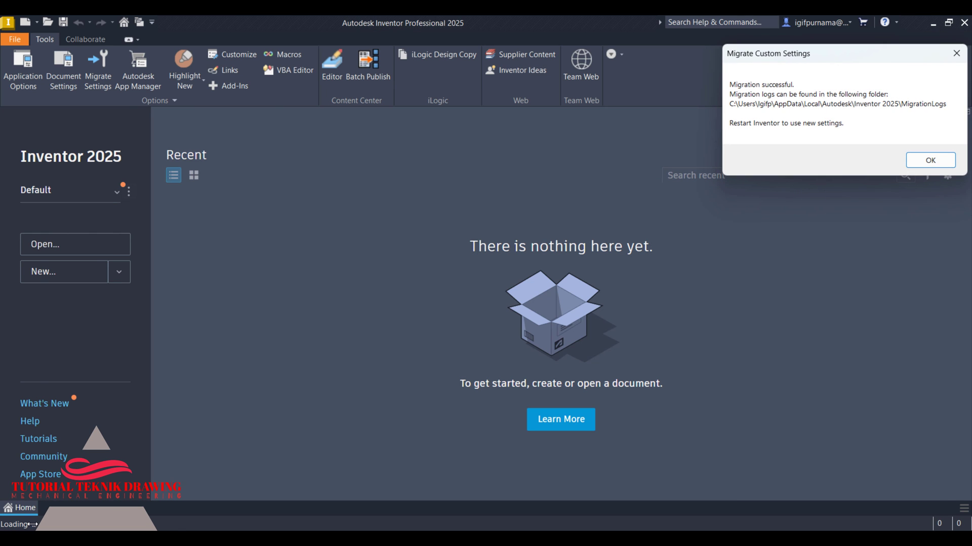
left_click(943, 161)
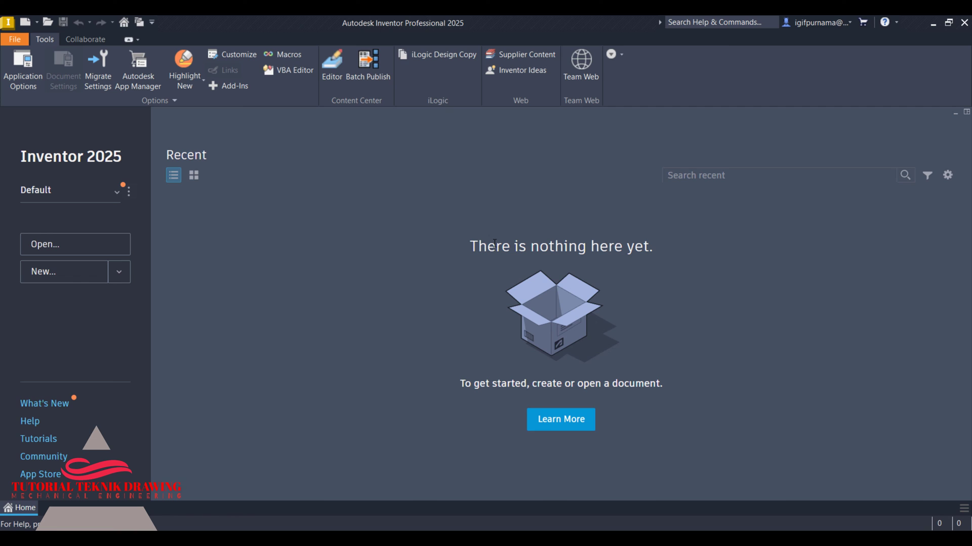
- Create a new part from the en-US > Metric Standard (mm).ipt template
left_click(197, 180)
left_click(175, 177)
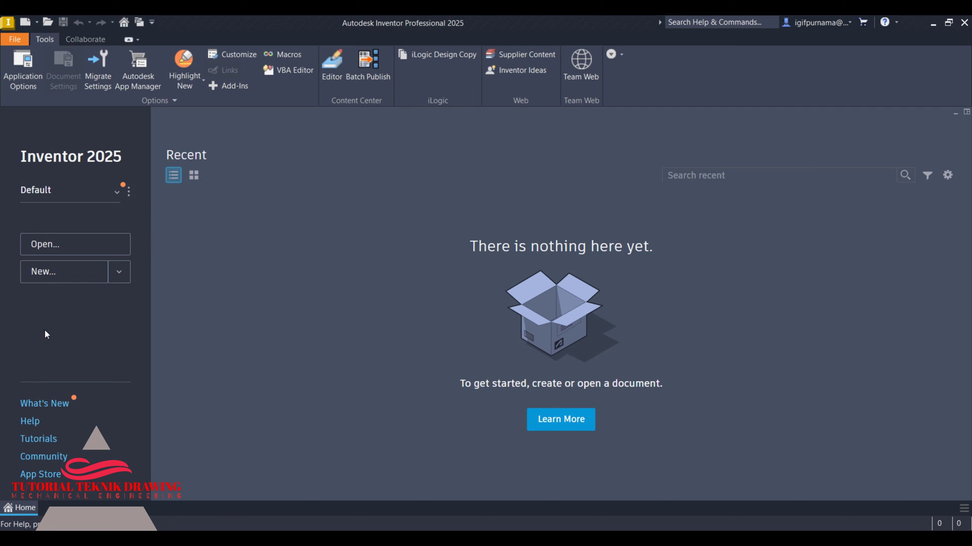
left_click(51, 272)
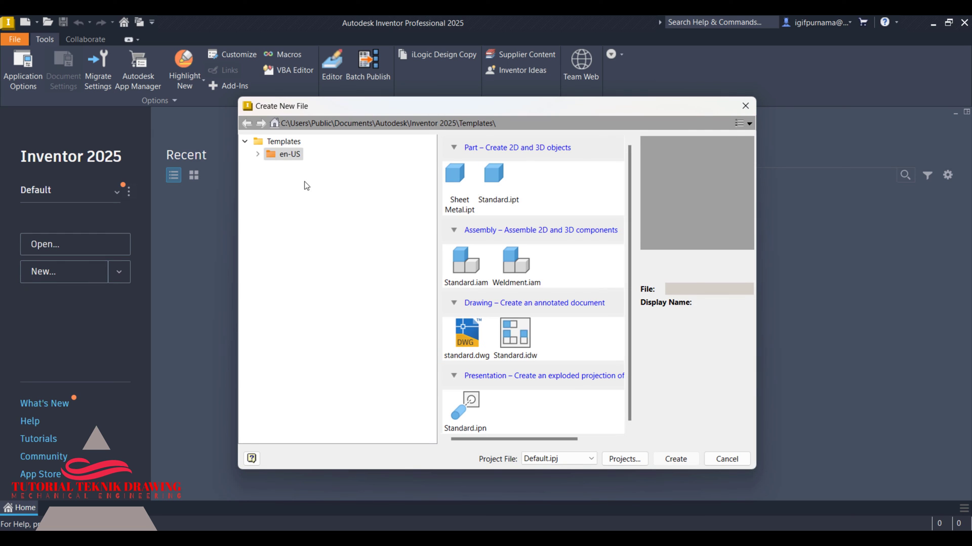
left_click(258, 155)
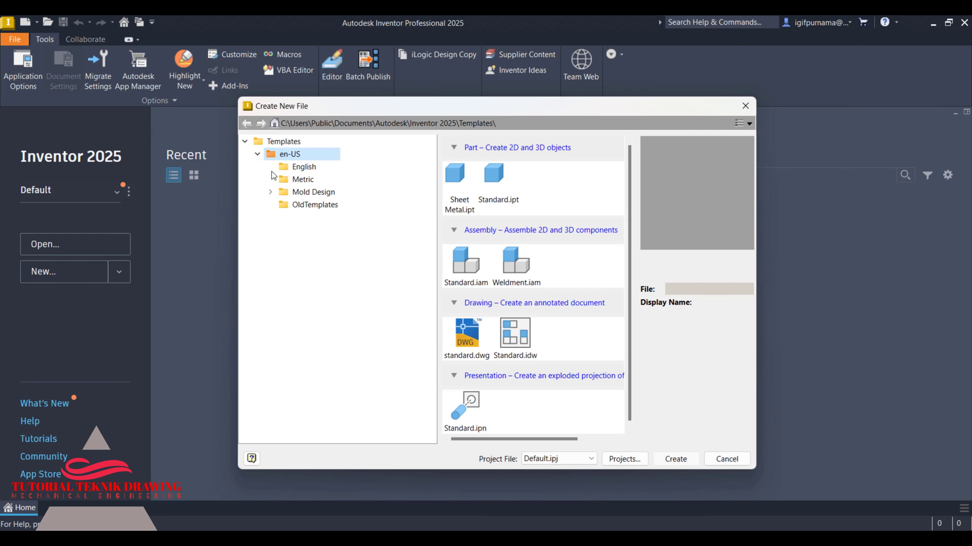
left_click(287, 180)
scroll(557, 366, "down", 5)
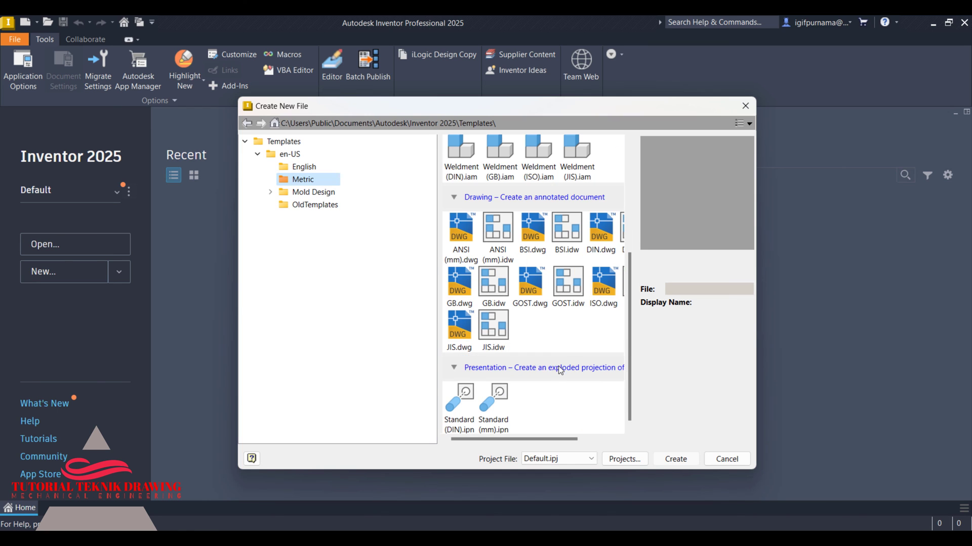
scroll(581, 367, "up", 5)
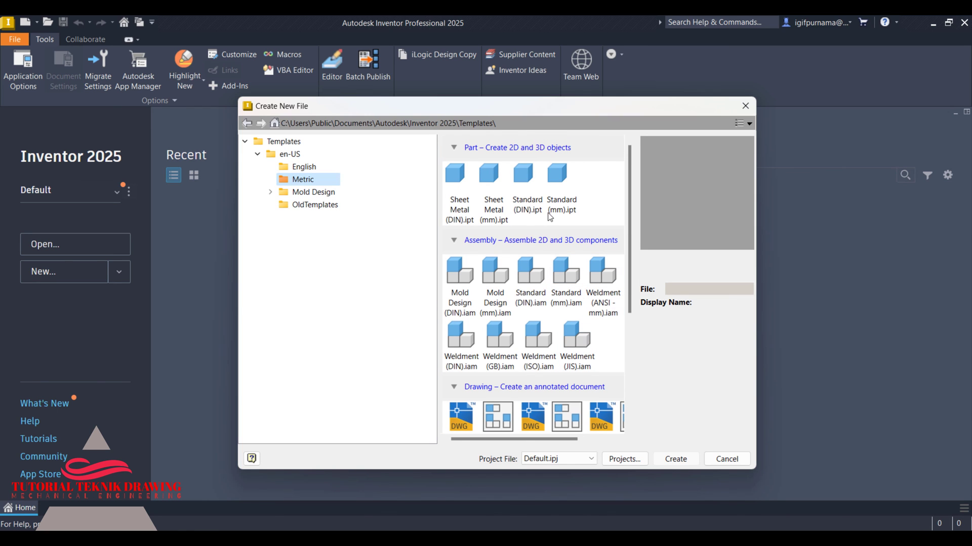
left_click(559, 197)
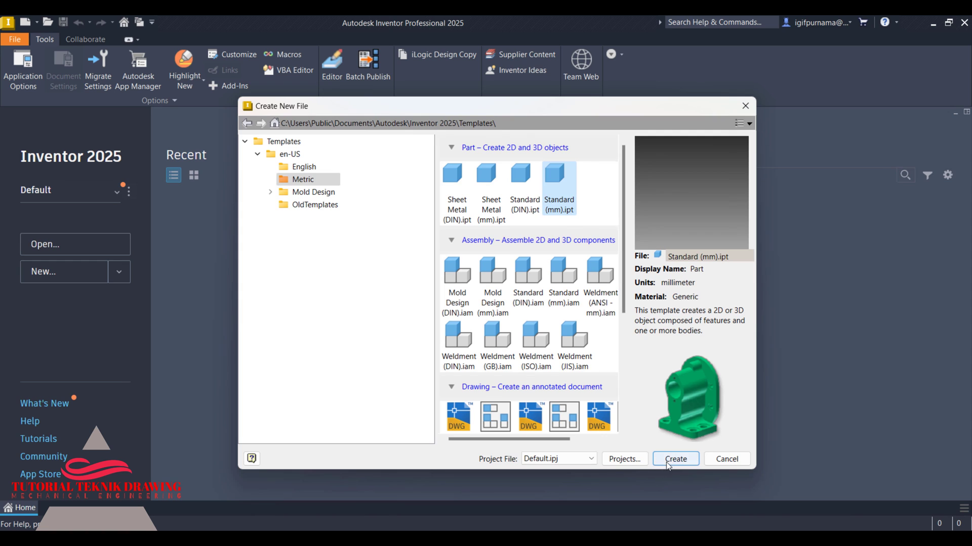
left_click(669, 461)
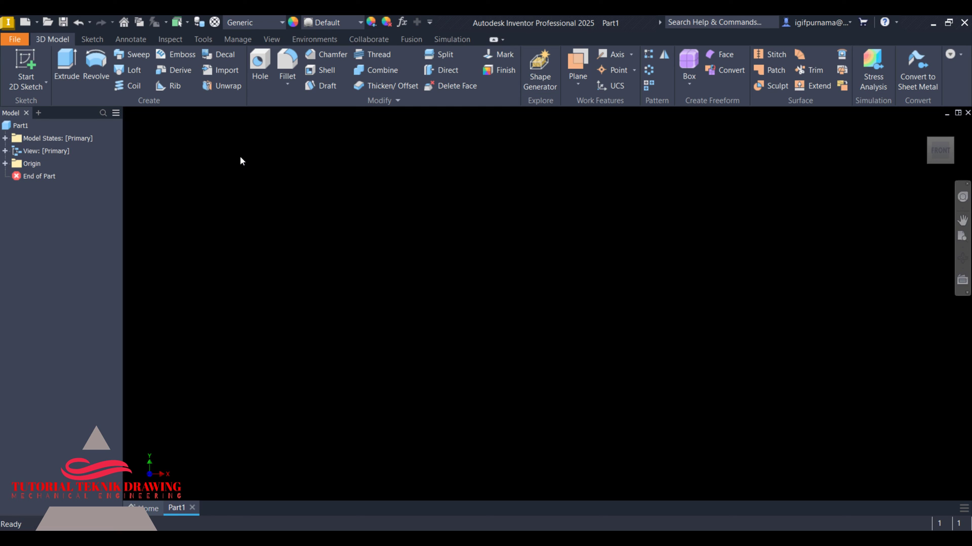
- Go back to the Home page and check the account menu without choosing anything
left_click(153, 506)
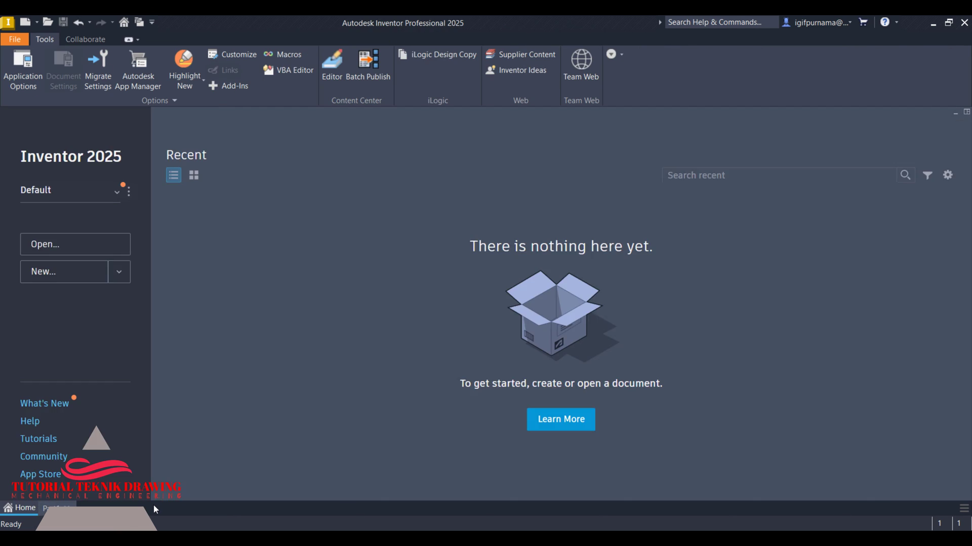
left_click(821, 20)
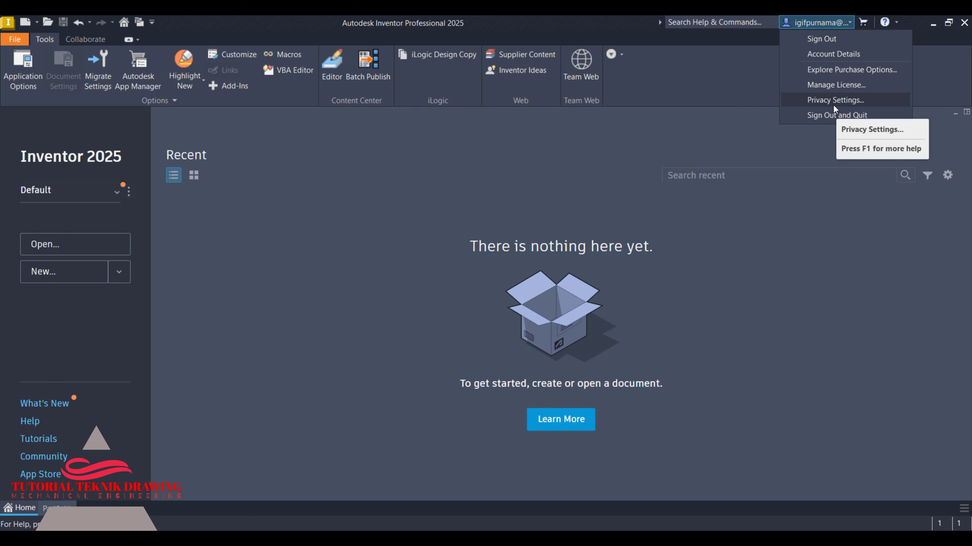
left_click(690, 217)
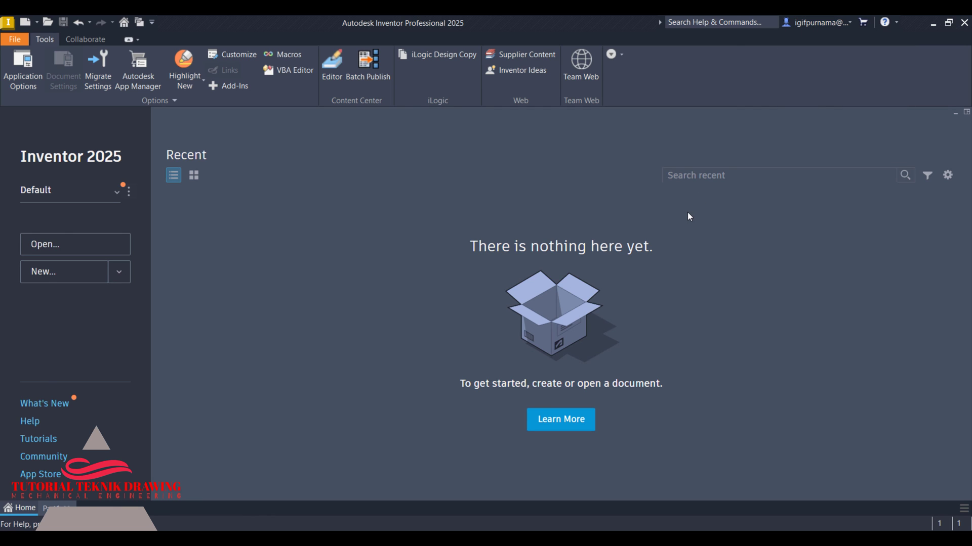